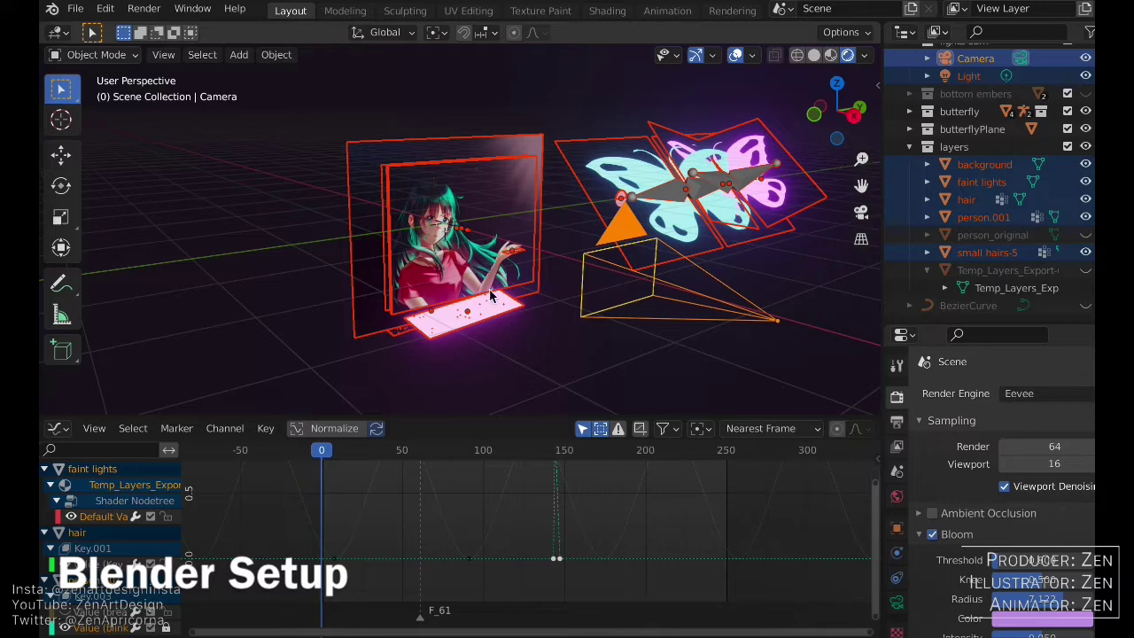
# - Deselect all, zoom in, select the hair and view the scene through the camera
pyautogui.hotkey('alt', 'a')
pyautogui.scroll(2, 472, 253)
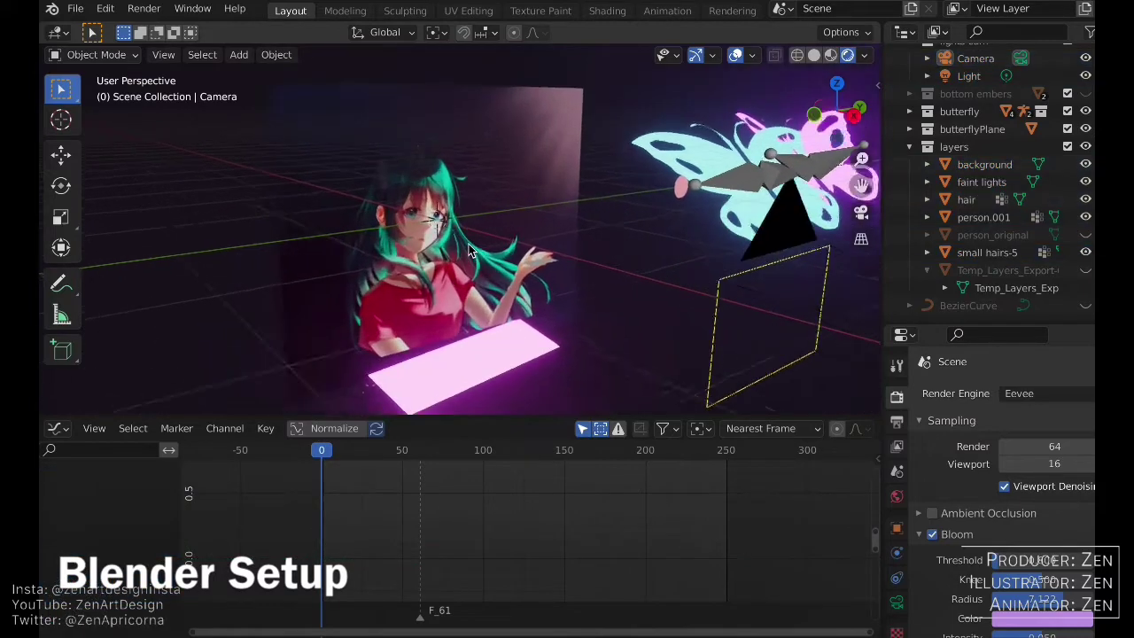
pyautogui.scroll(3, 470, 251)
pyautogui.click(470, 251)
pyautogui.press('`')
pyautogui.click(567, 257)
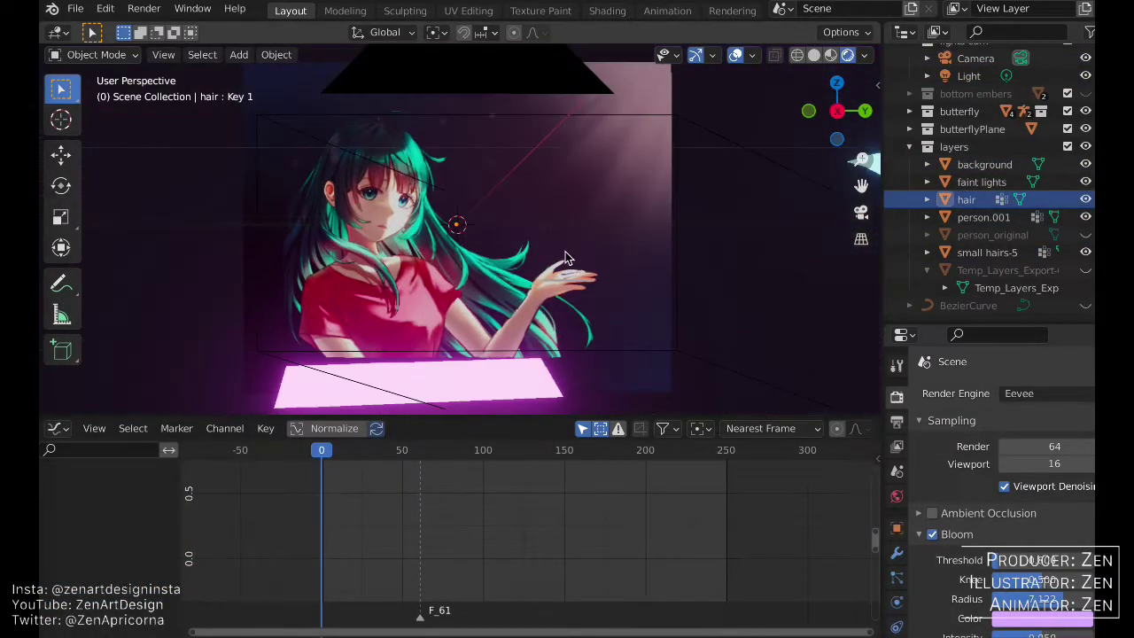
pyautogui.press('KP_0')
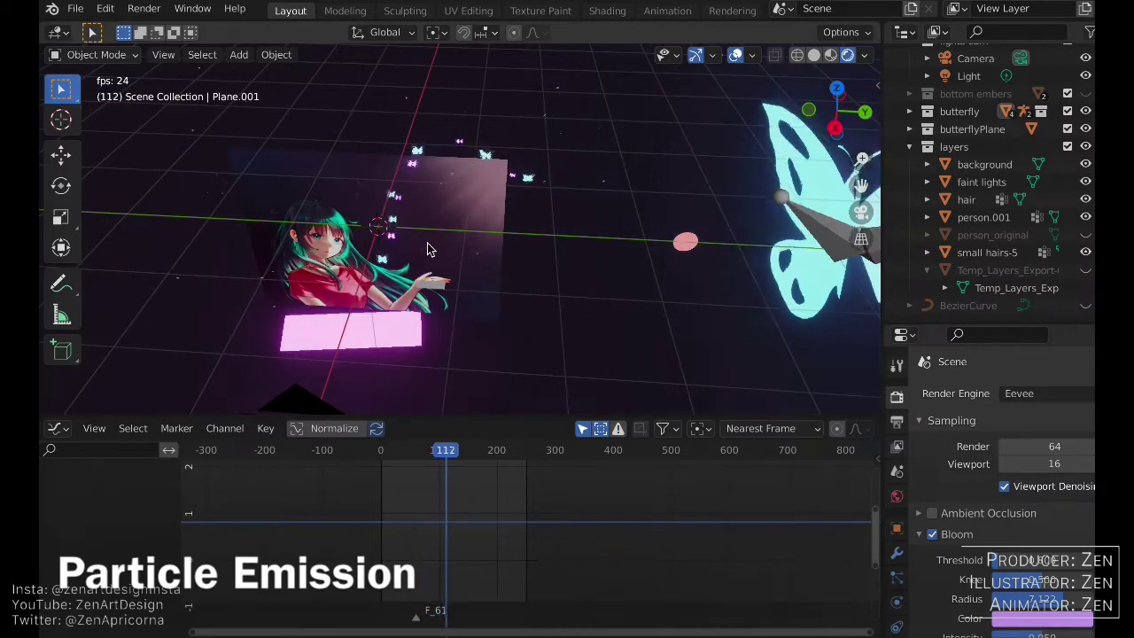
# - Raise the breathe shape key to full strength and drag the blink value so her eyes half-close
pyautogui.moveTo(430, 248); pyautogui.dragTo(416, 248, button='middle')
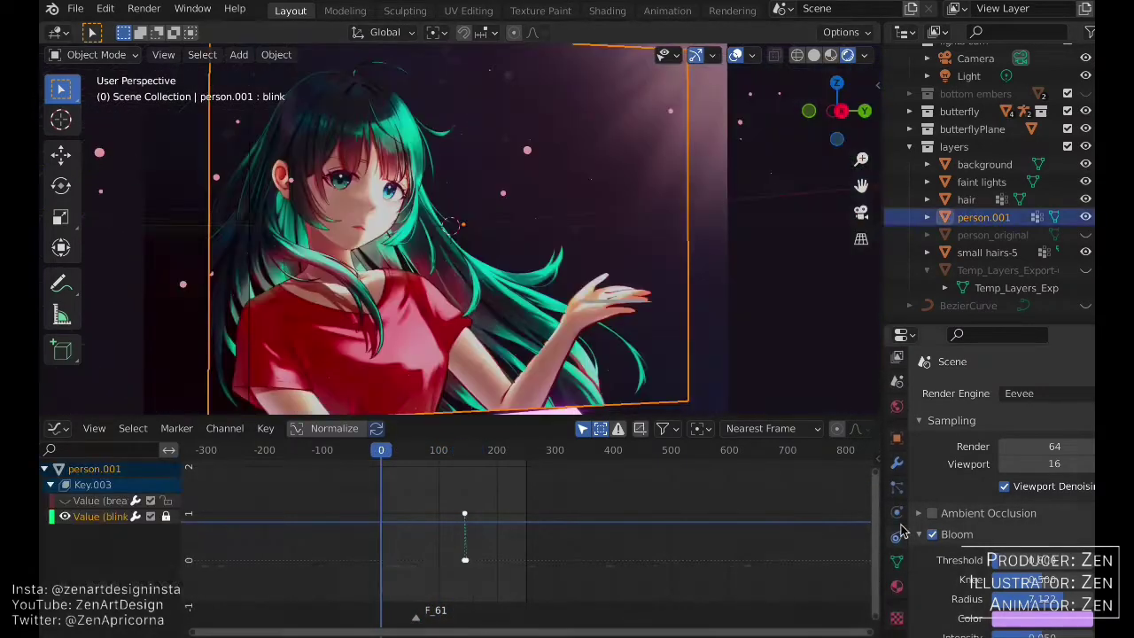
pyautogui.moveTo(979, 518); pyautogui.dragTo(976, 511, button='middle')
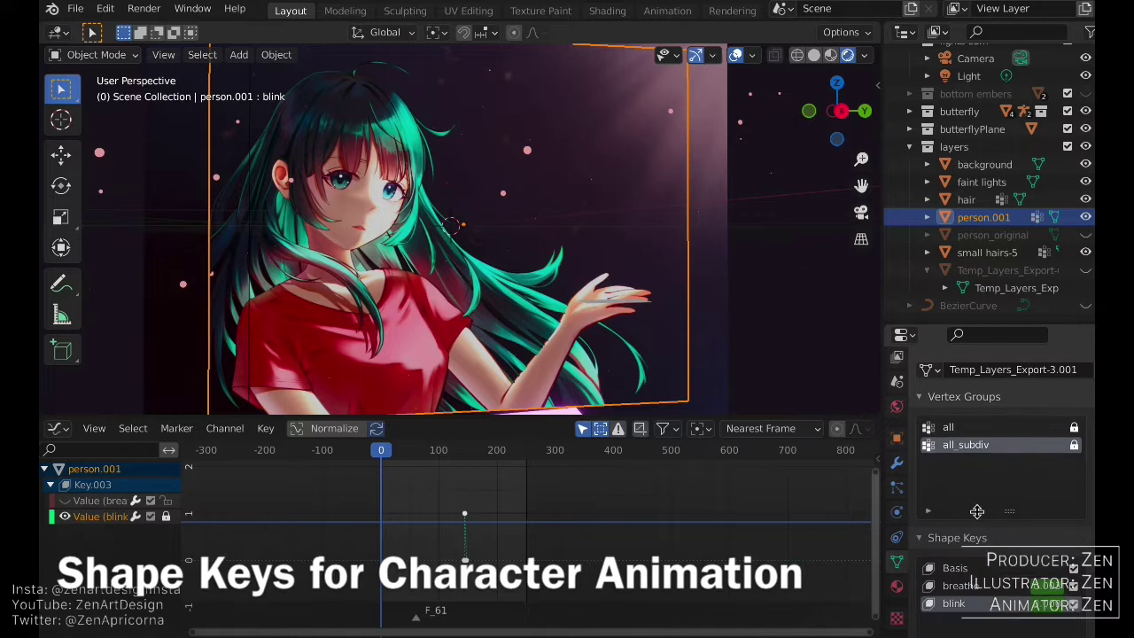
pyautogui.scroll(-6, 990, 602)
pyautogui.scroll(3, 990, 600)
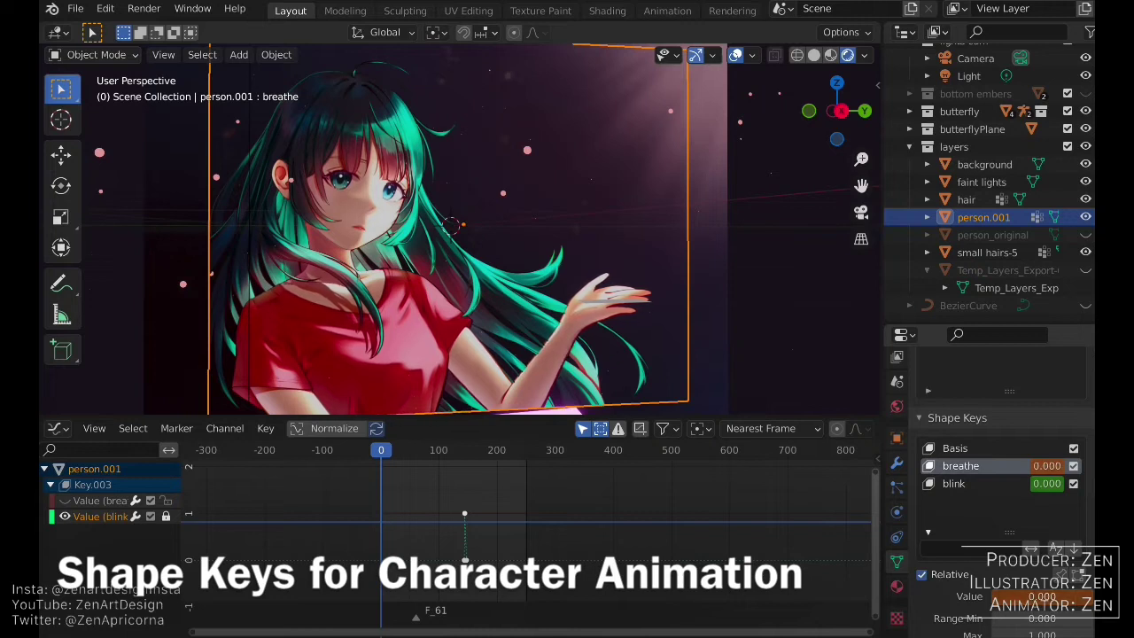
pyautogui.moveTo(1019, 596)
pyautogui.mouseDown()
pyautogui.moveTo(1090, 596)
pyautogui.moveTo(1019, 596)
pyautogui.mouseUp()
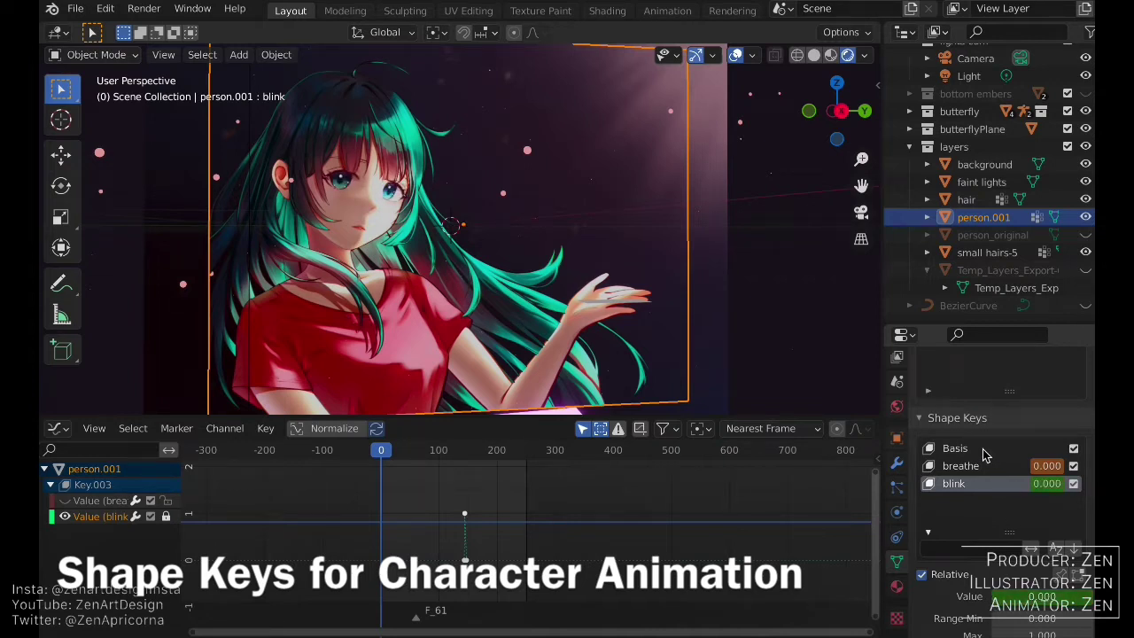
pyautogui.scroll(-2, 983, 454)
pyautogui.moveTo(1019, 551); pyautogui.dragTo(1059, 551)
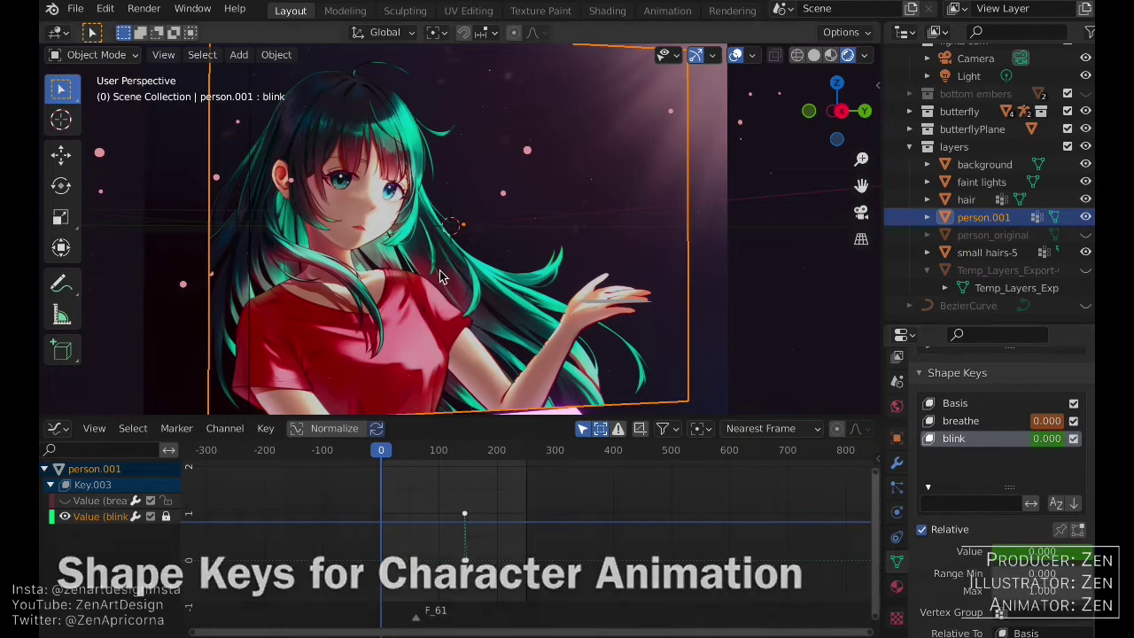
# - Enter Edit Mode on the girl's person.001 mesh and zoom in
pyautogui.press('Tab')
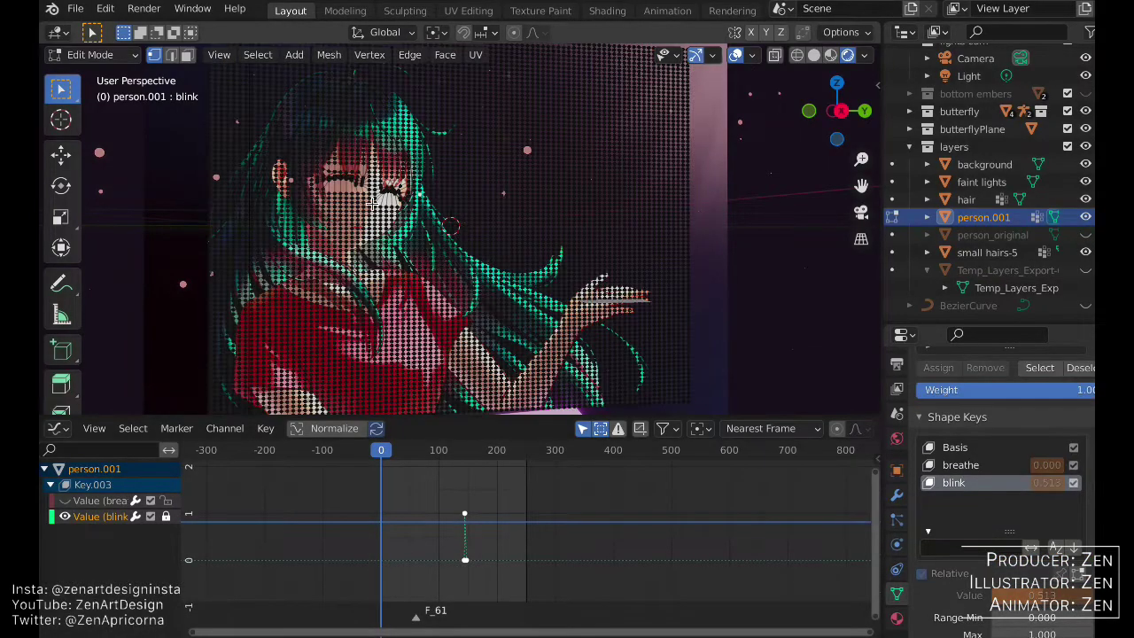
pyautogui.scroll(1, 373, 202)
pyautogui.scroll(1, 373, 202)
pyautogui.scroll(1, 373, 202)
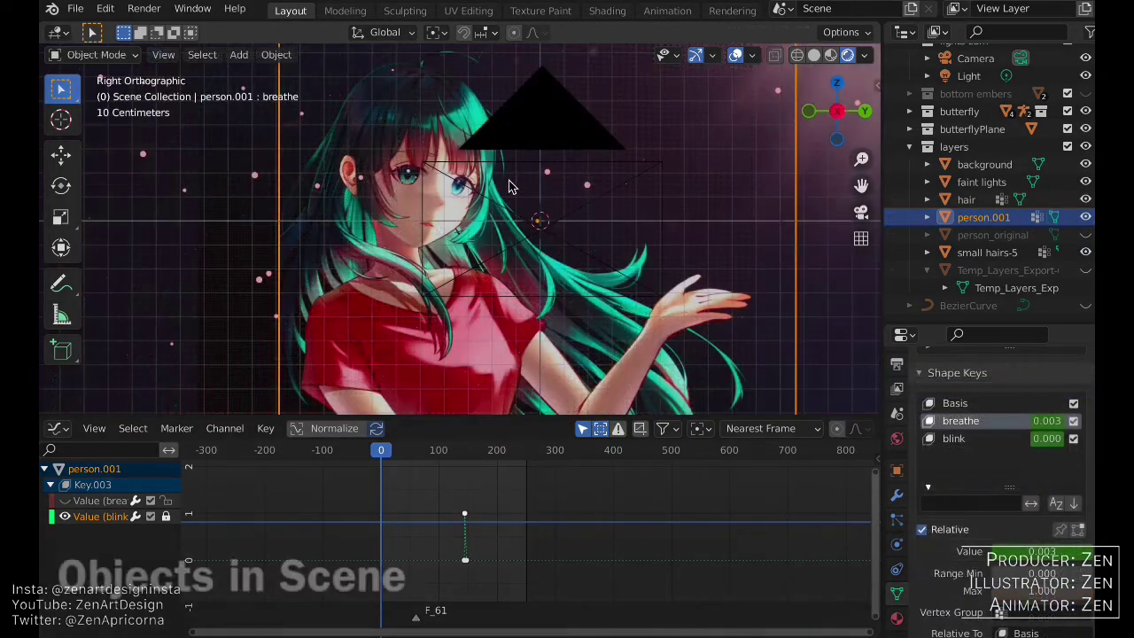
# - Switch to Solid shading, zoom out, select the wing plane and play the wing-flap animation
pyautogui.press('z')
pyautogui.click(614, 184)
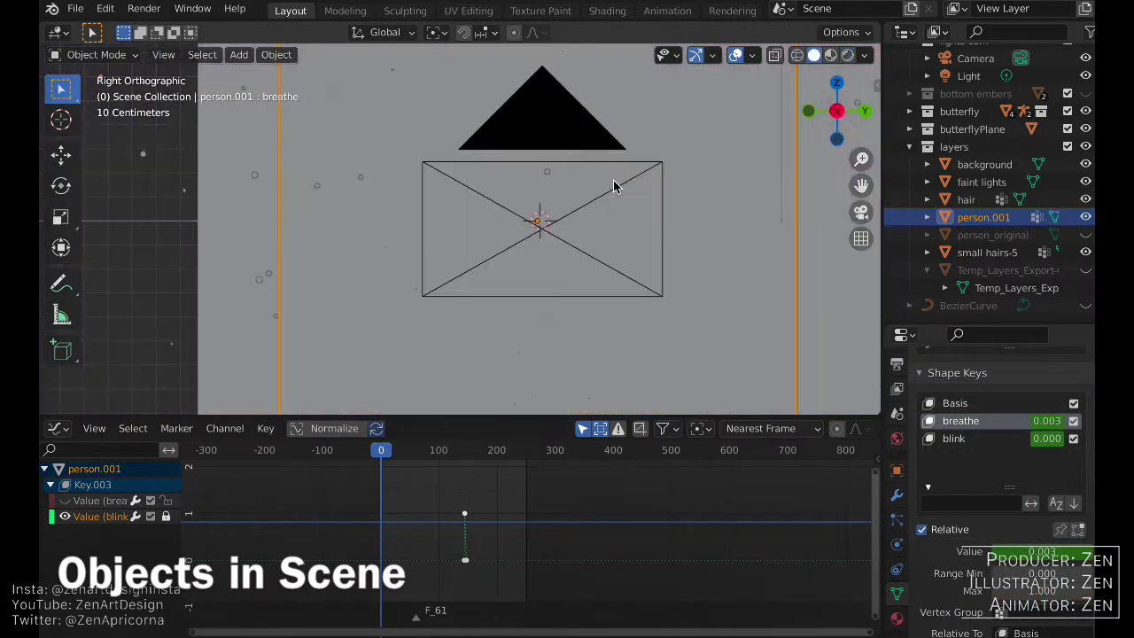
pyautogui.scroll(-3, 589, 237)
pyautogui.scroll(-3, 587, 239)
pyautogui.scroll(-1, 585, 243)
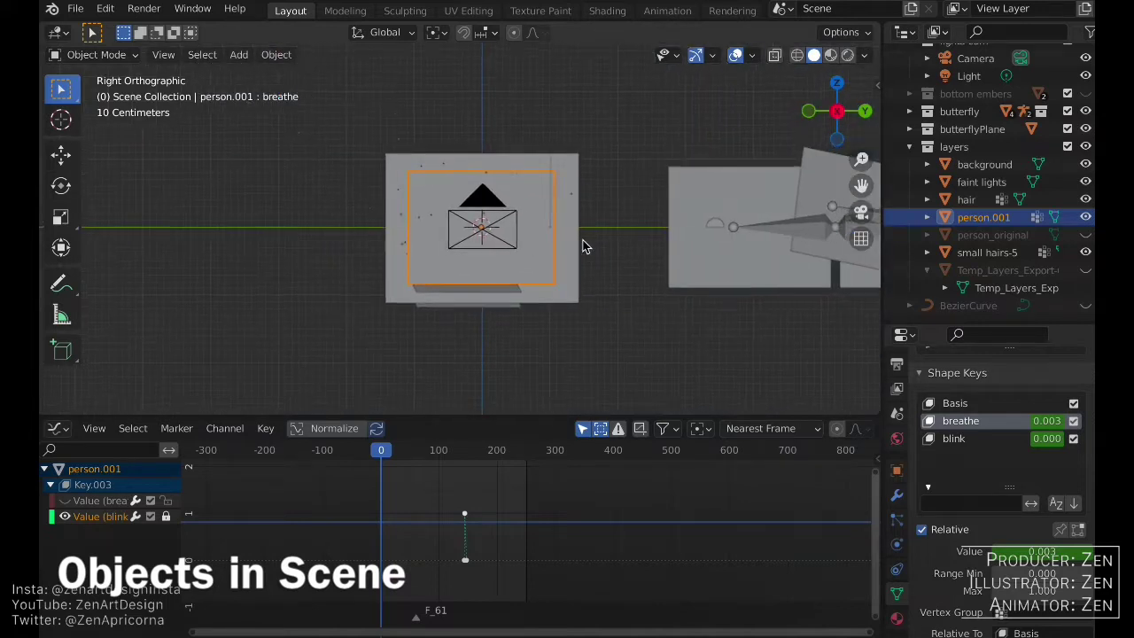
pyautogui.scroll(-1, 582, 246)
pyautogui.hscroll(5, 585, 246)
pyautogui.scroll(2, 585, 245)
pyautogui.click(620, 260)
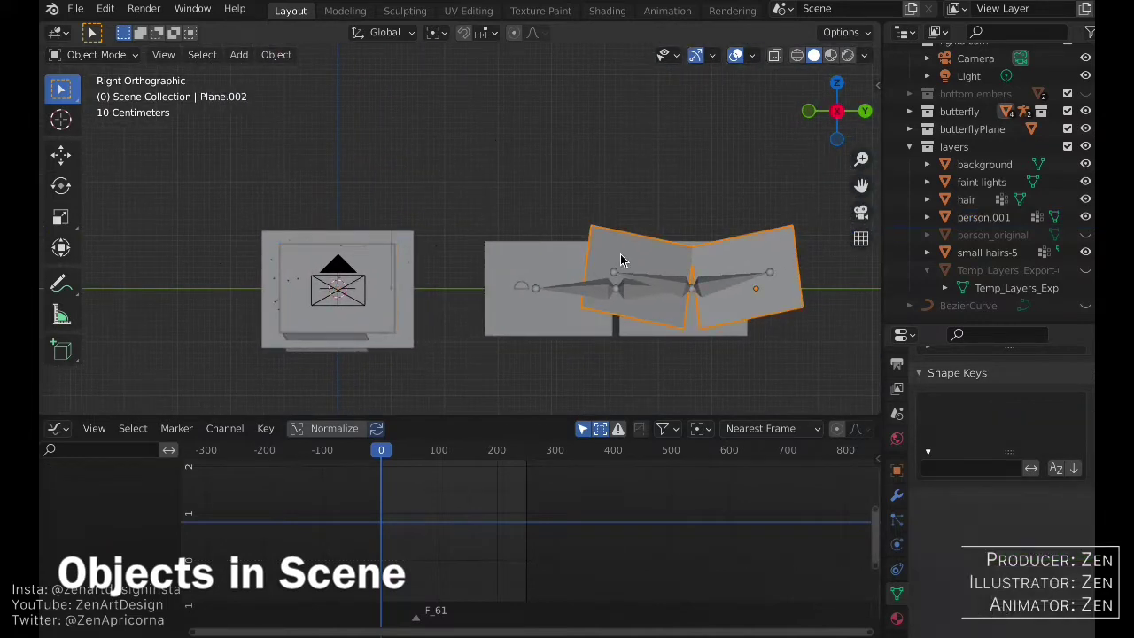
pyautogui.press('space')
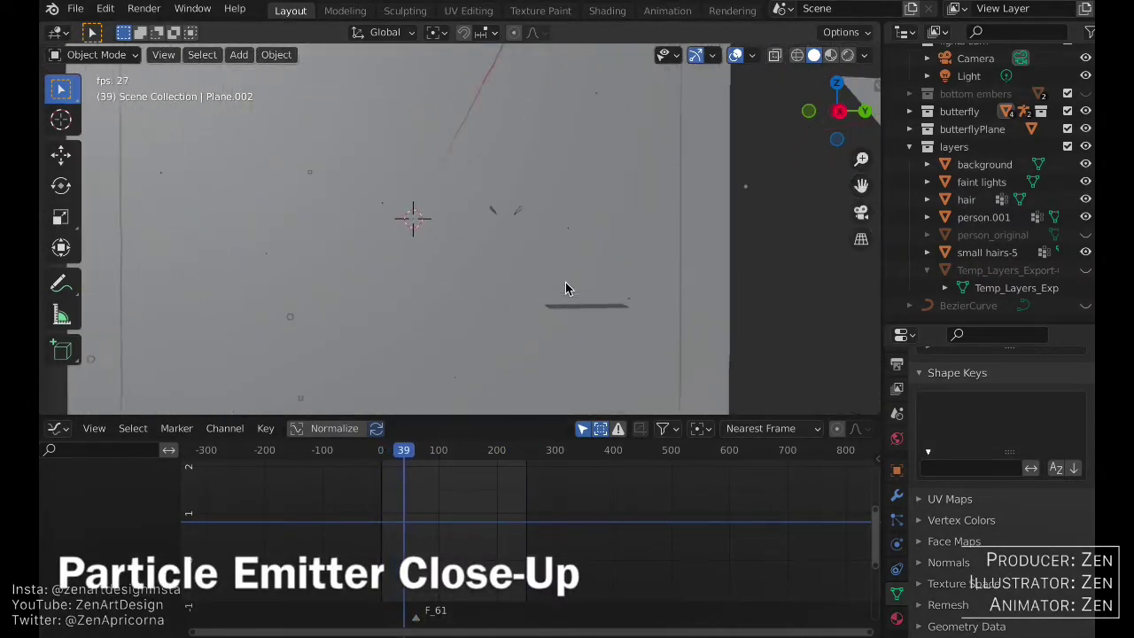
# - Select the emitter plane and show its particle settings: 20 particles, frames 1 to 200
pyautogui.click(606, 311)
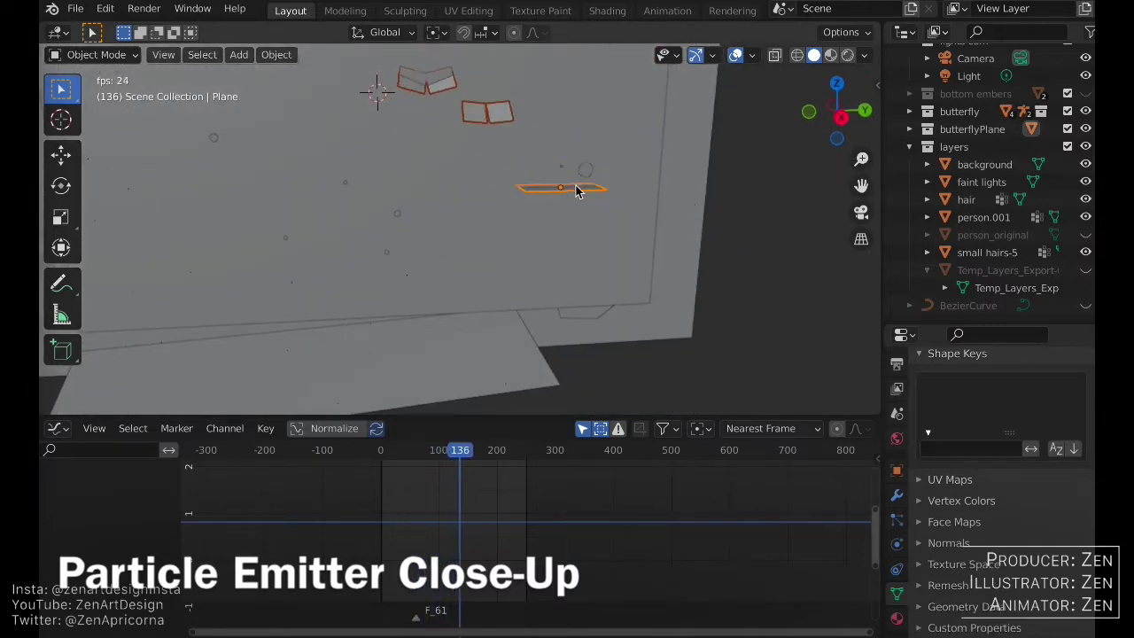
pyautogui.click(896, 520)
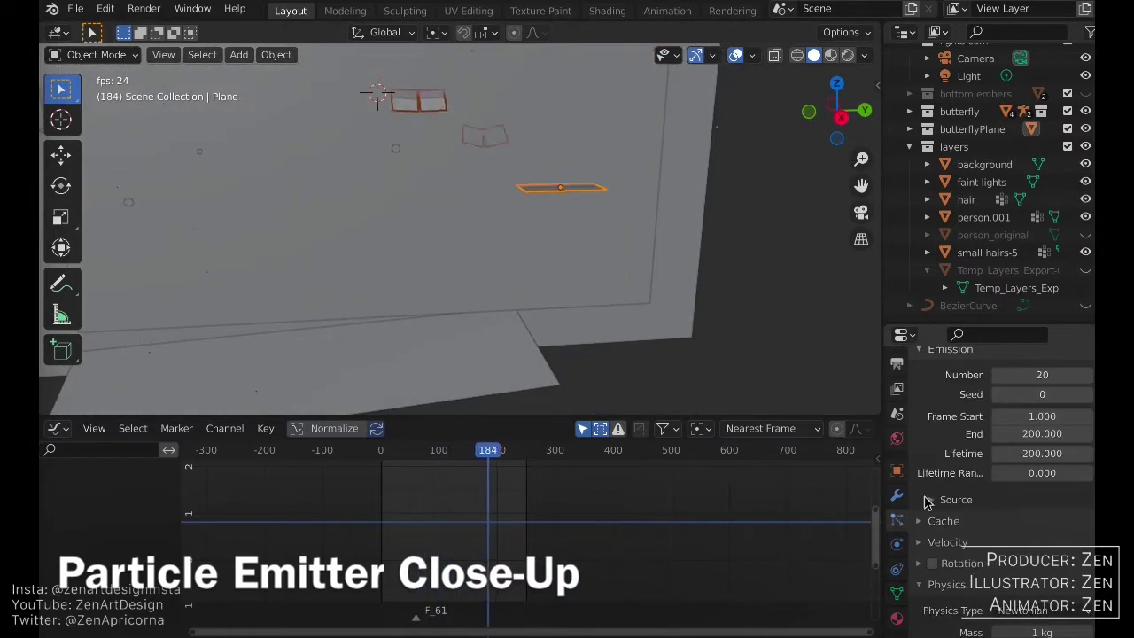
pyautogui.scroll(2, 925, 502)
pyautogui.scroll(3, 980, 440)
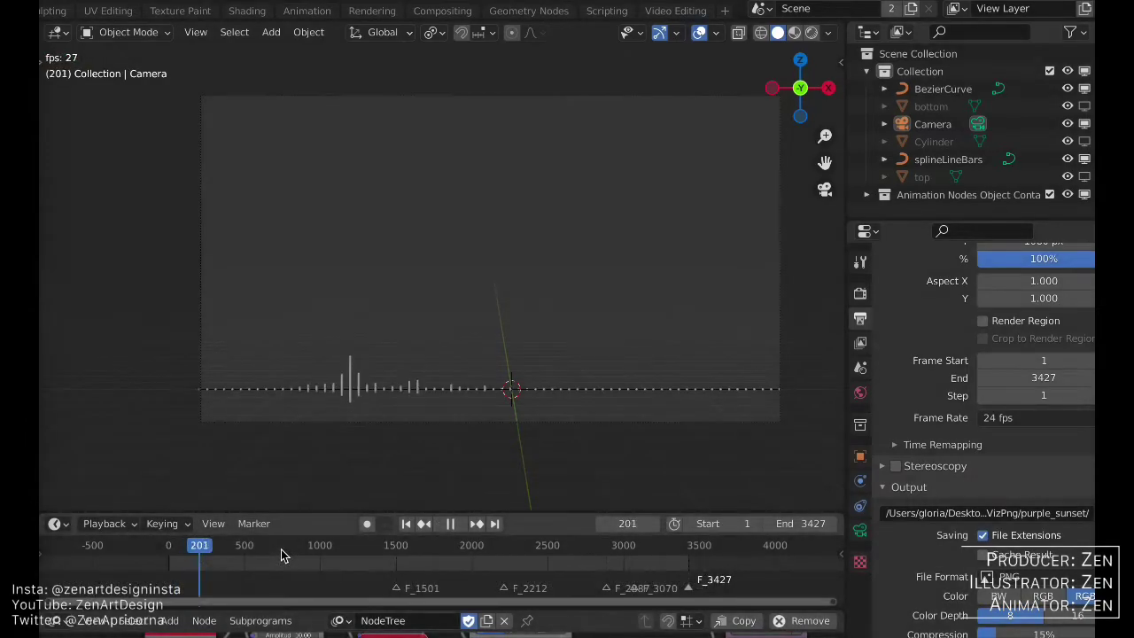
# - Inspect the music sound strip in the Video Editing workspace, then return to Layout
pyautogui.click(680, 13)
pyautogui.click(638, 507)
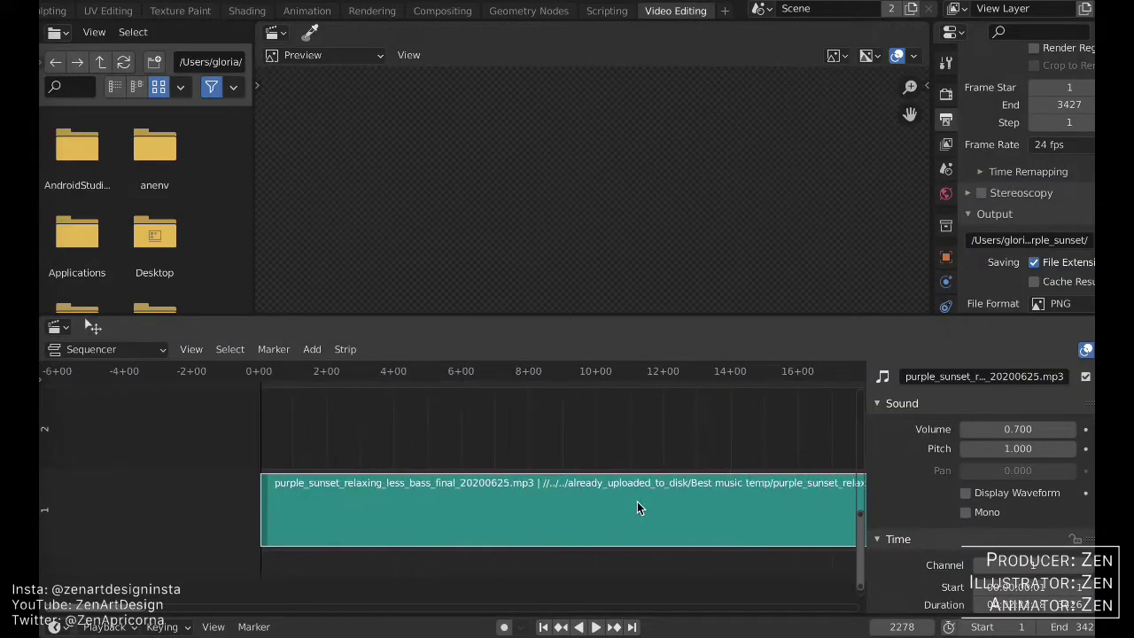
pyautogui.scroll(5, 392, 12)
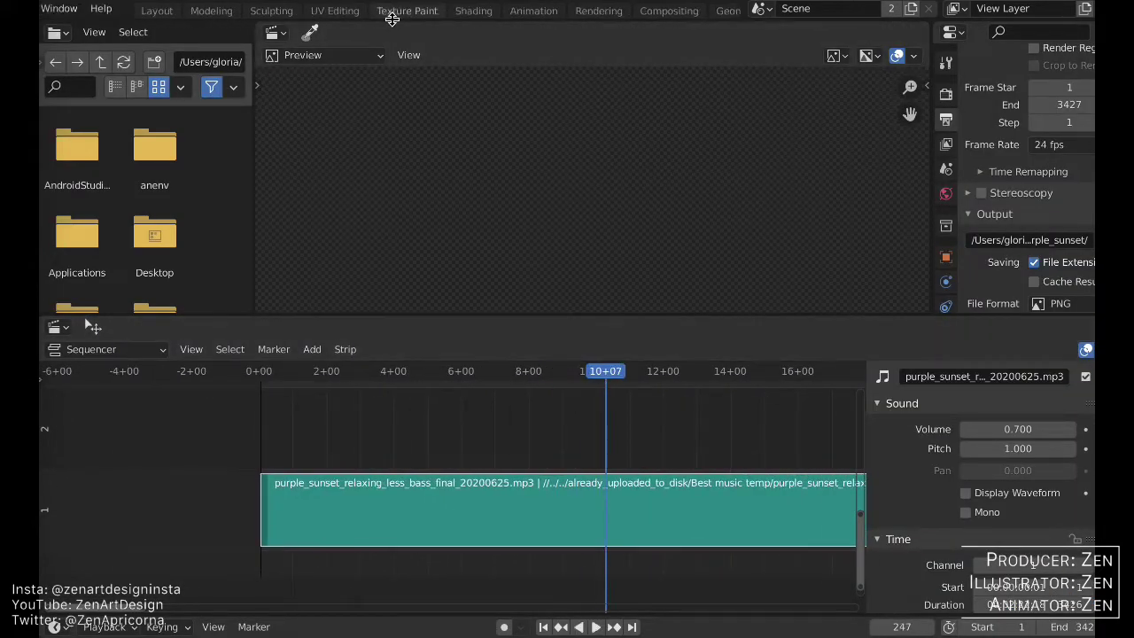
pyautogui.click(177, 11)
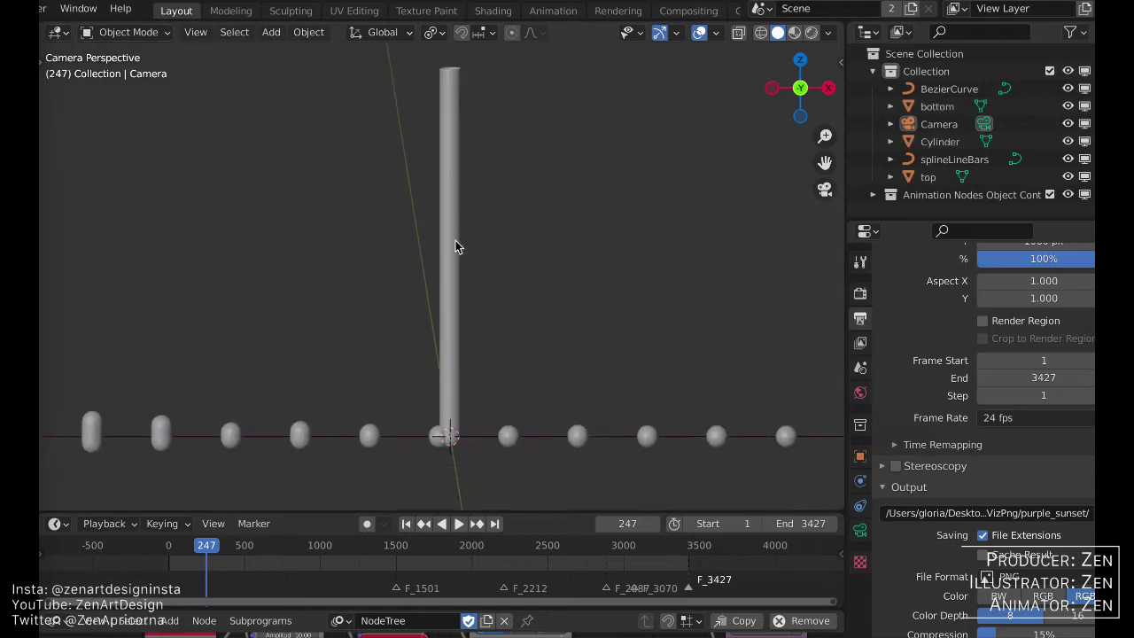
# - Hide bottom, Cylinder and top, play the pink bars, and enlarge the node editor
pyautogui.click(1085, 176)
pyautogui.click(1085, 141)
pyautogui.click(1084, 105)
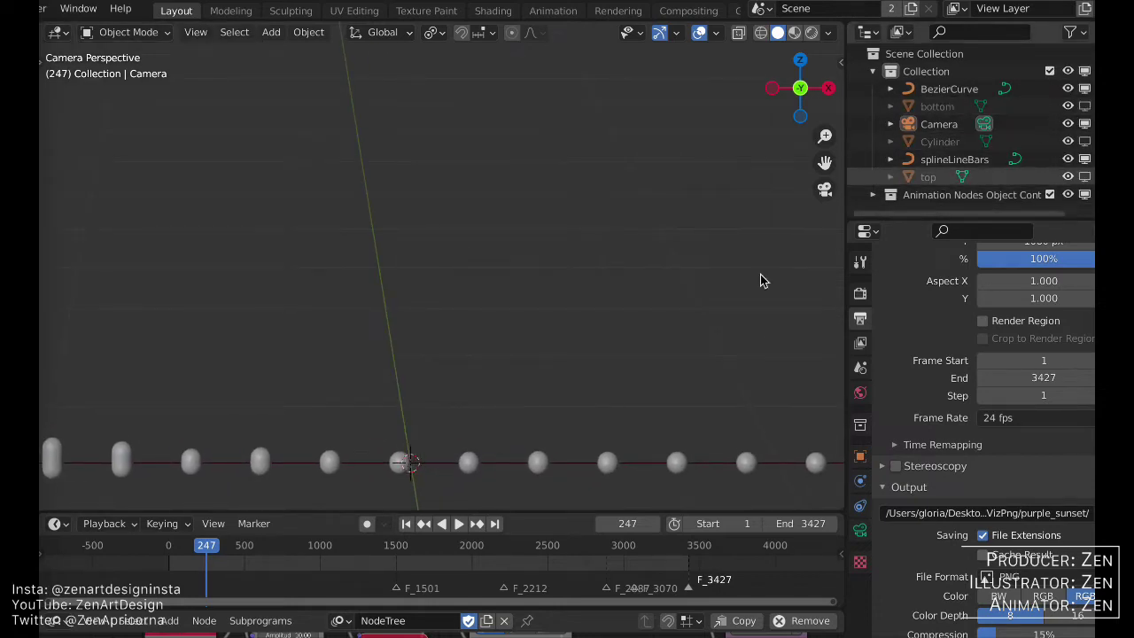
pyautogui.press('space')
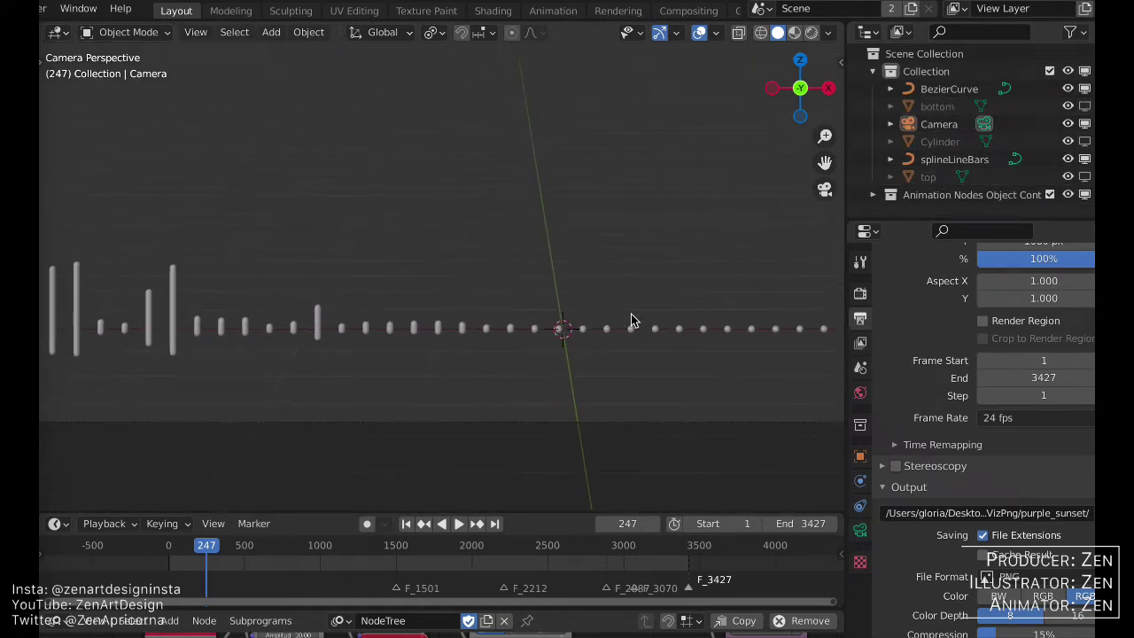
pyautogui.moveTo(631, 319); pyautogui.dragTo(372, 403, button='middle')
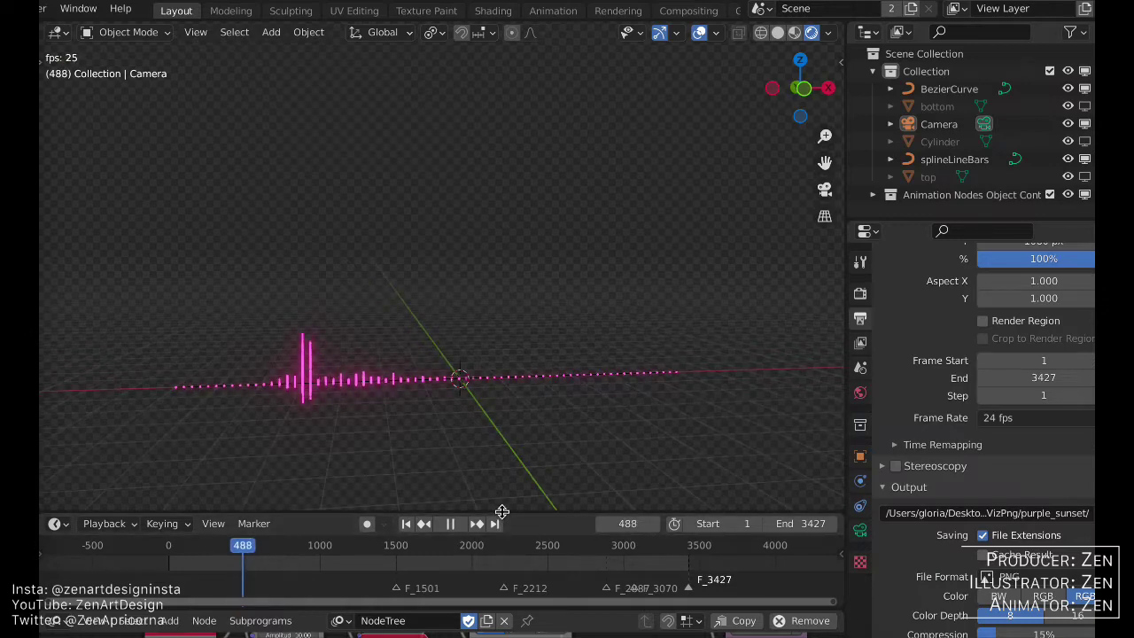
pyautogui.moveTo(501, 512)
pyautogui.mouseDown()
pyautogui.moveTo(502, 333)
pyautogui.moveTo(552, 182)
pyautogui.mouseUp()
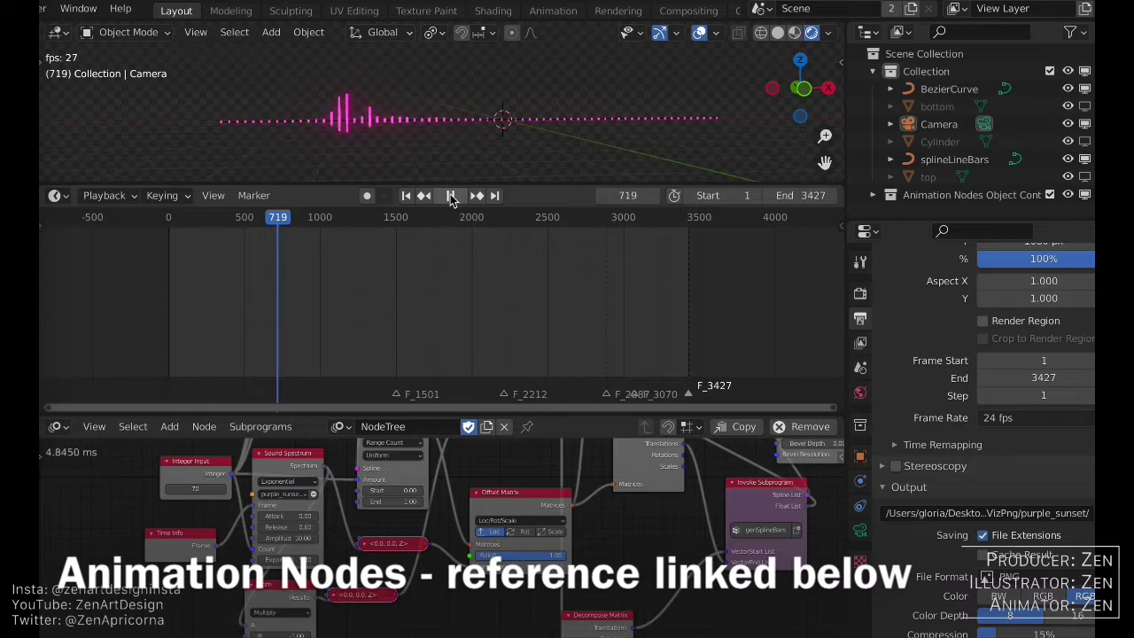
# - Enlarge and pan the node tree, then expand the collapsed <0.0,0.0,Z> Combine Vector node
pyautogui.moveTo(484, 413); pyautogui.dragTo(483, 286)
pyautogui.moveTo(481, 301); pyautogui.dragTo(361, 425, button='middle')
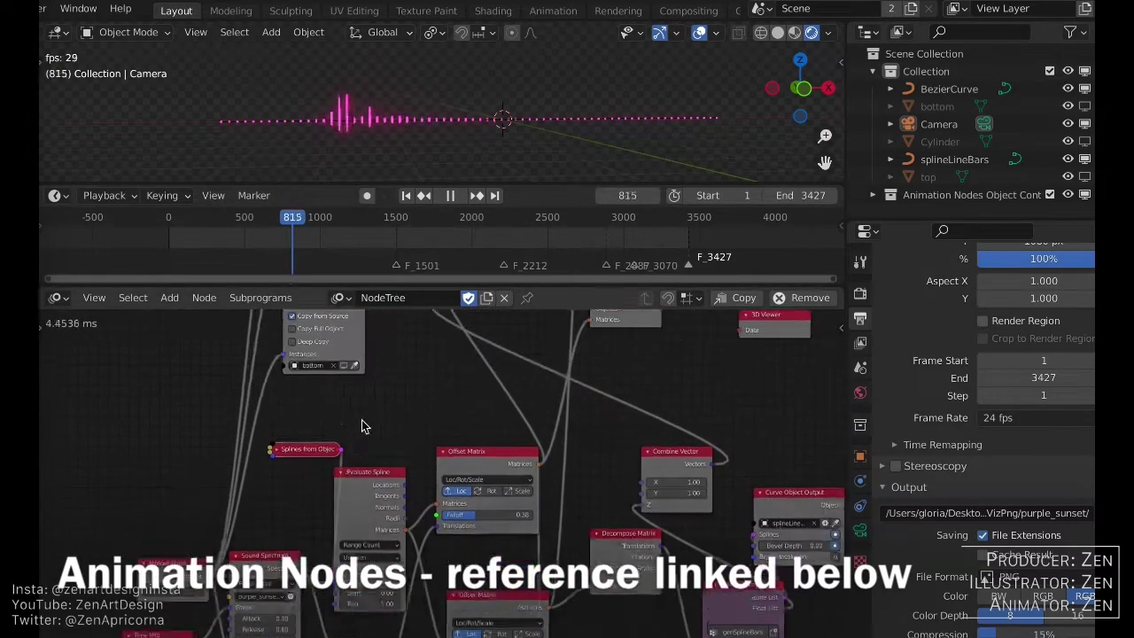
pyautogui.scroll(-3, 361, 425)
pyautogui.scroll(2, 417, 435)
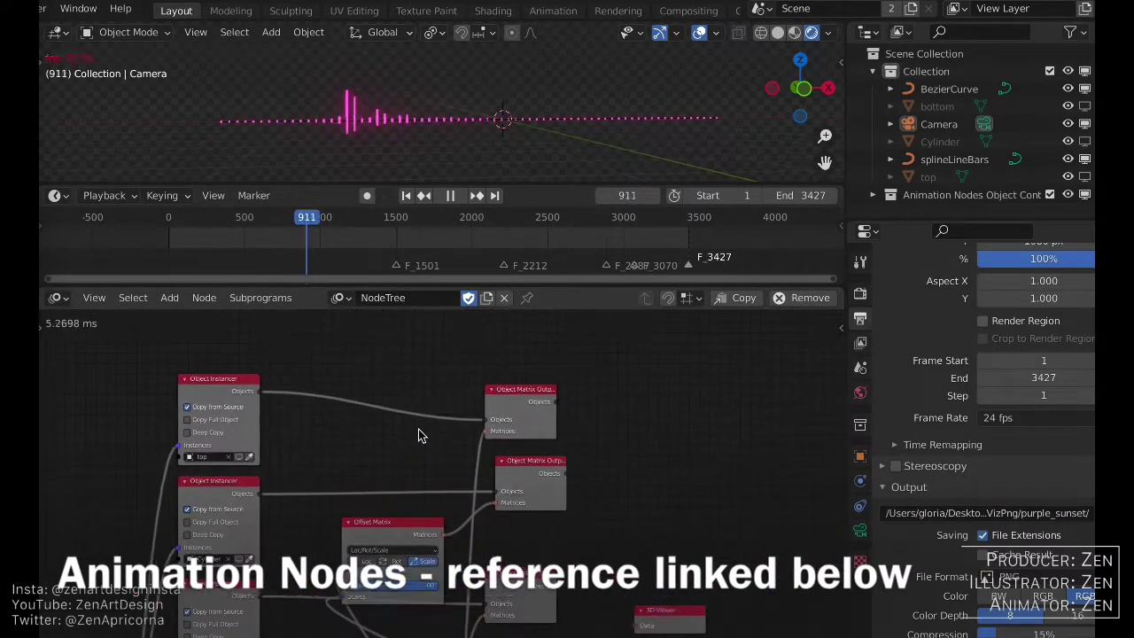
pyautogui.scroll(2, 418, 435)
pyautogui.scroll(-3, 420, 435)
pyautogui.scroll(3, 374, 422)
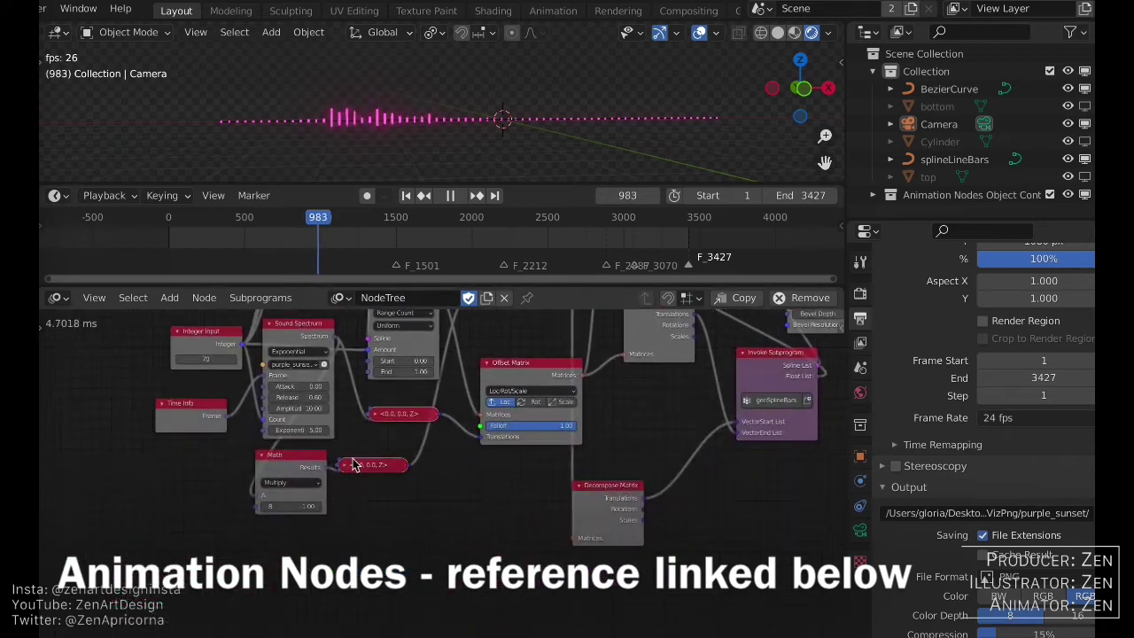
pyautogui.click(375, 415)
pyautogui.scroll(2, 374, 420)
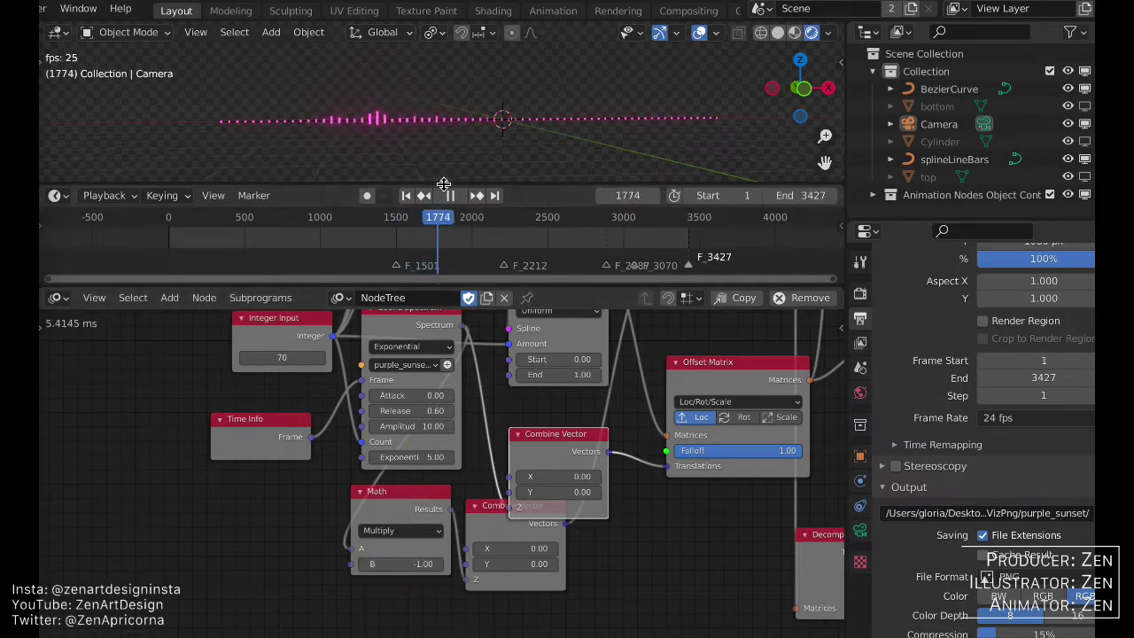
# - Enlarge the 3D view, leave Edit Mode, view the capsule bars in Solid shading and grab one
pyautogui.moveTo(629, 283); pyautogui.dragTo(623, 440)
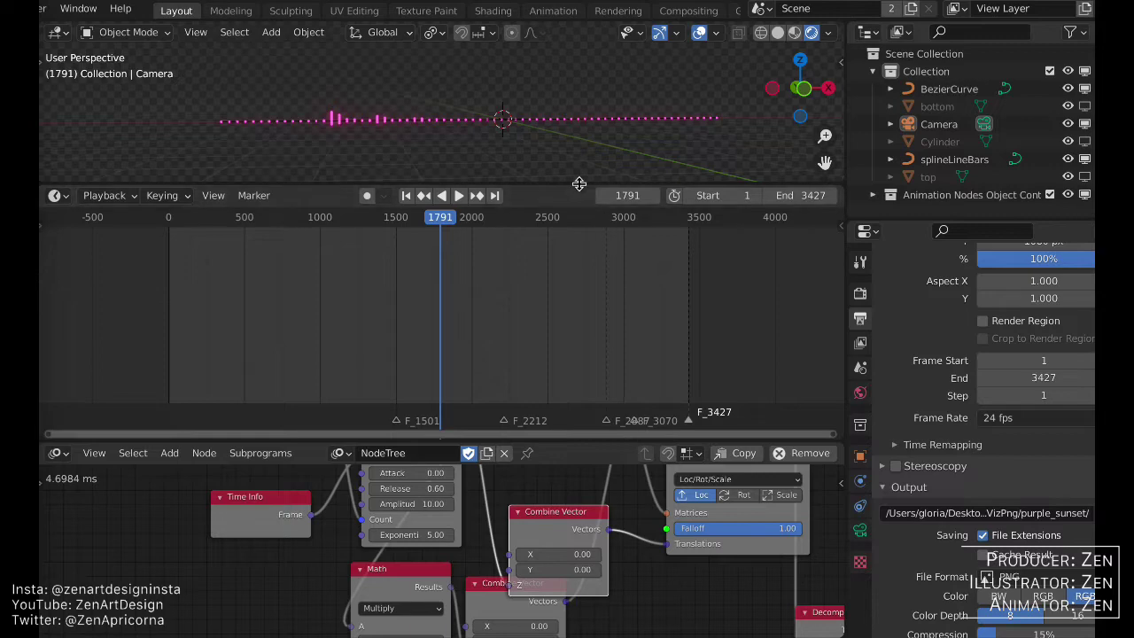
pyautogui.moveTo(578, 183); pyautogui.dragTo(578, 320)
pyautogui.press('Tab')
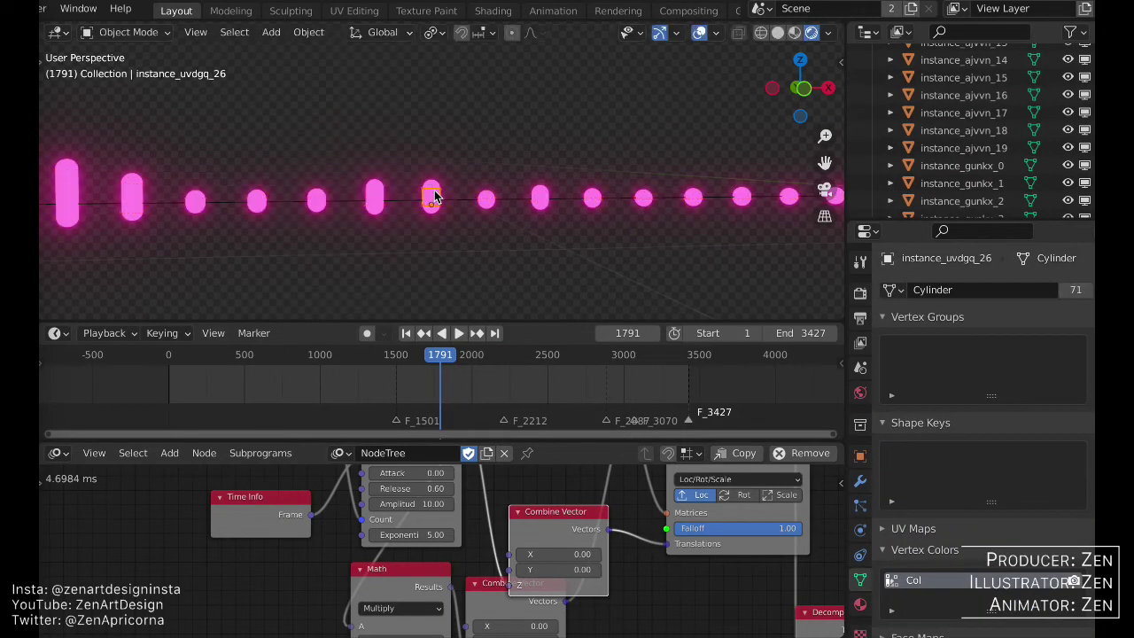
pyautogui.press('z')
pyautogui.click(555, 199)
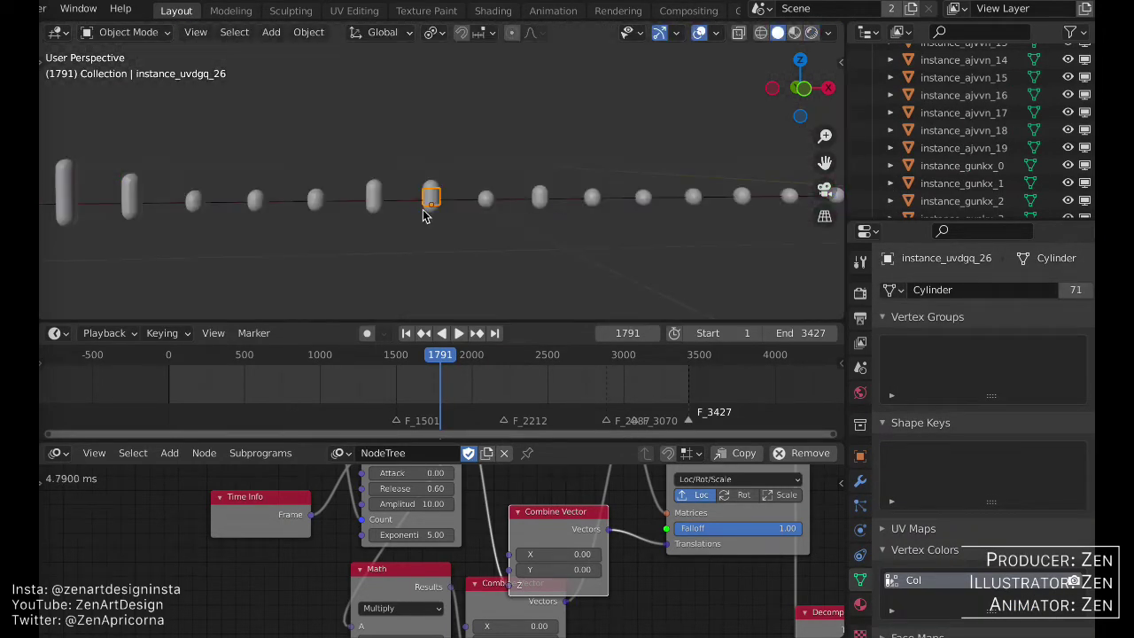
pyautogui.scroll(2, 425, 209)
pyautogui.scroll(2, 423, 215)
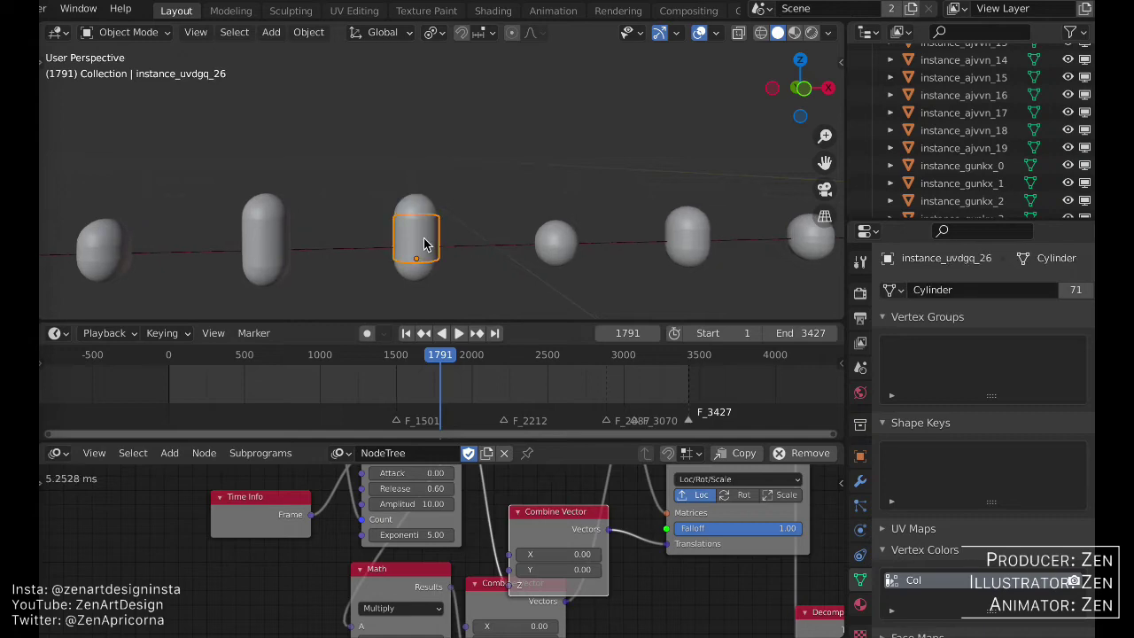
pyautogui.press('g')
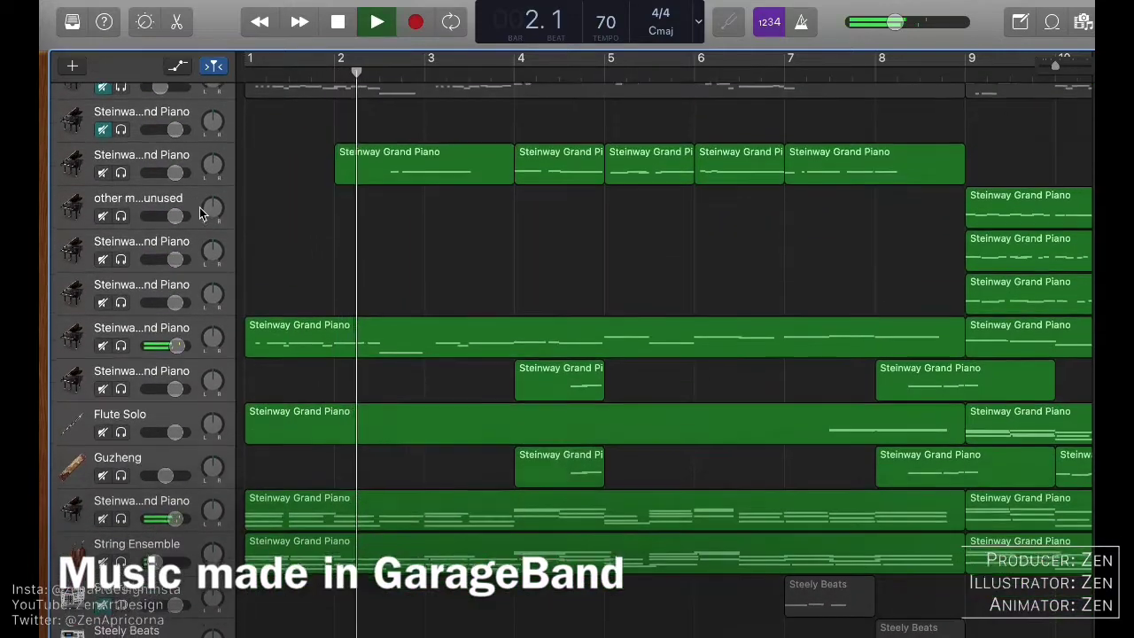
pyautogui.scroll(-3, 199, 207)
pyautogui.scroll(-3, 199, 207)
pyautogui.scroll(-2, 199, 207)
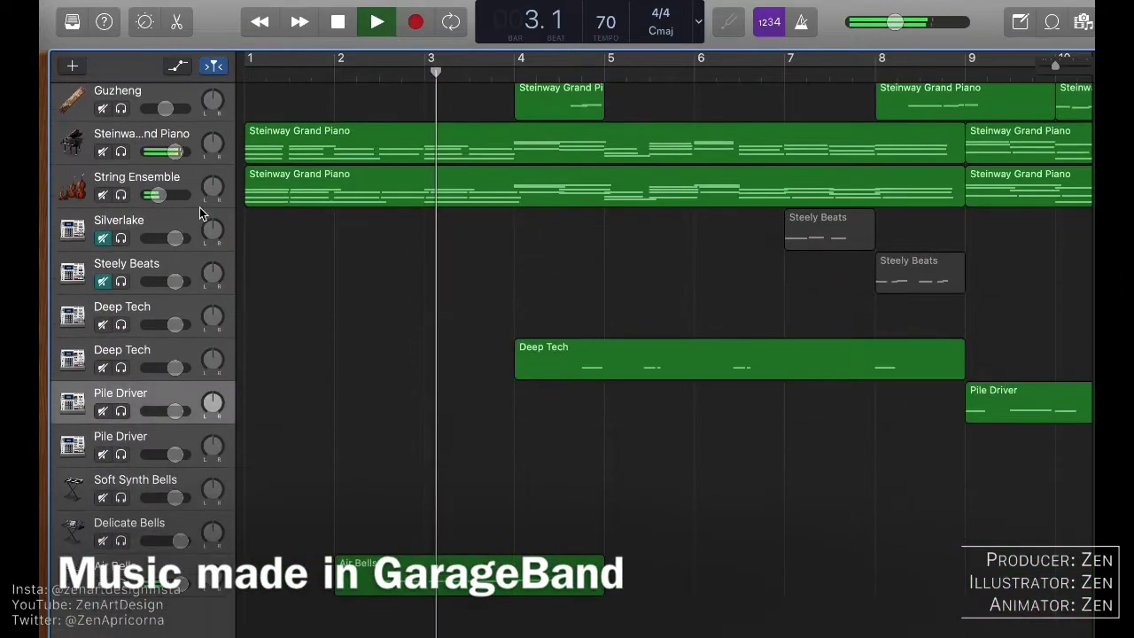
pyautogui.scroll(3, 666, 212)
pyautogui.click(664, 229)
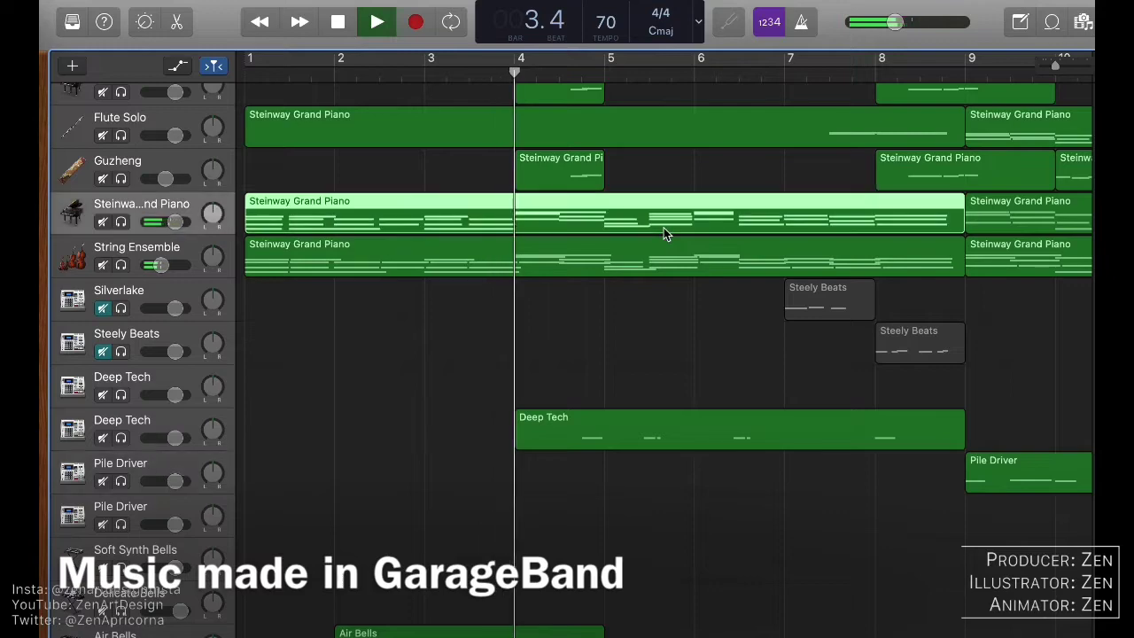
pyautogui.hscroll(5, 665, 229)
pyautogui.hscroll(5, 664, 228)
pyautogui.hscroll(5, 664, 228)
pyautogui.hscroll(5, 664, 228)
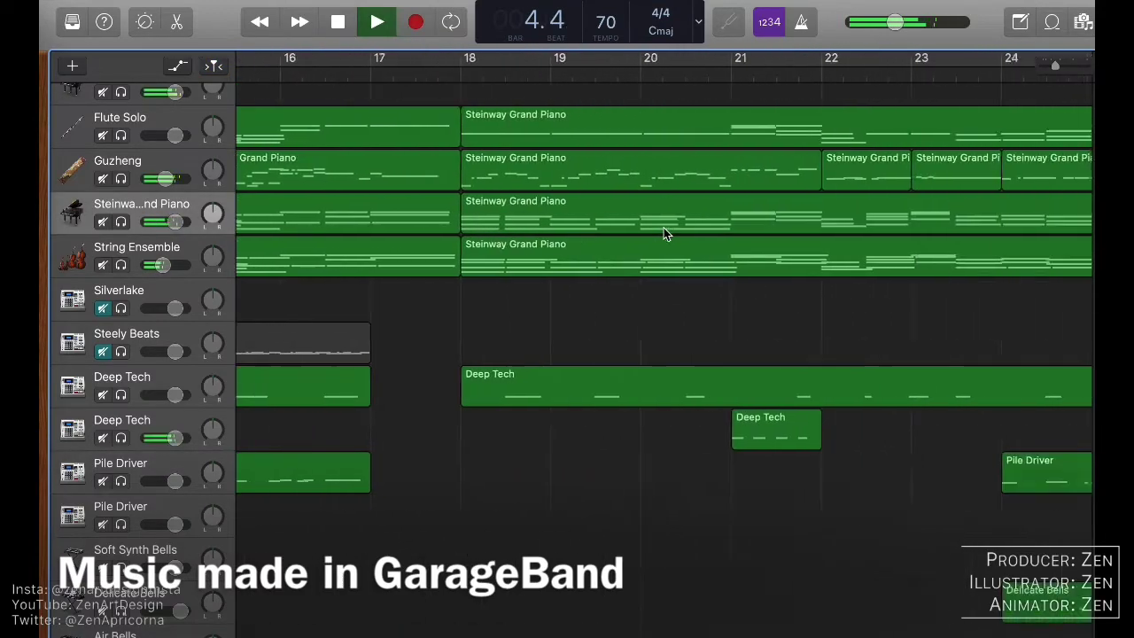
pyautogui.hscroll(5, 664, 228)
pyautogui.hscroll(5, 663, 228)
pyautogui.hscroll(4, 664, 228)
pyautogui.hscroll(2, 663, 228)
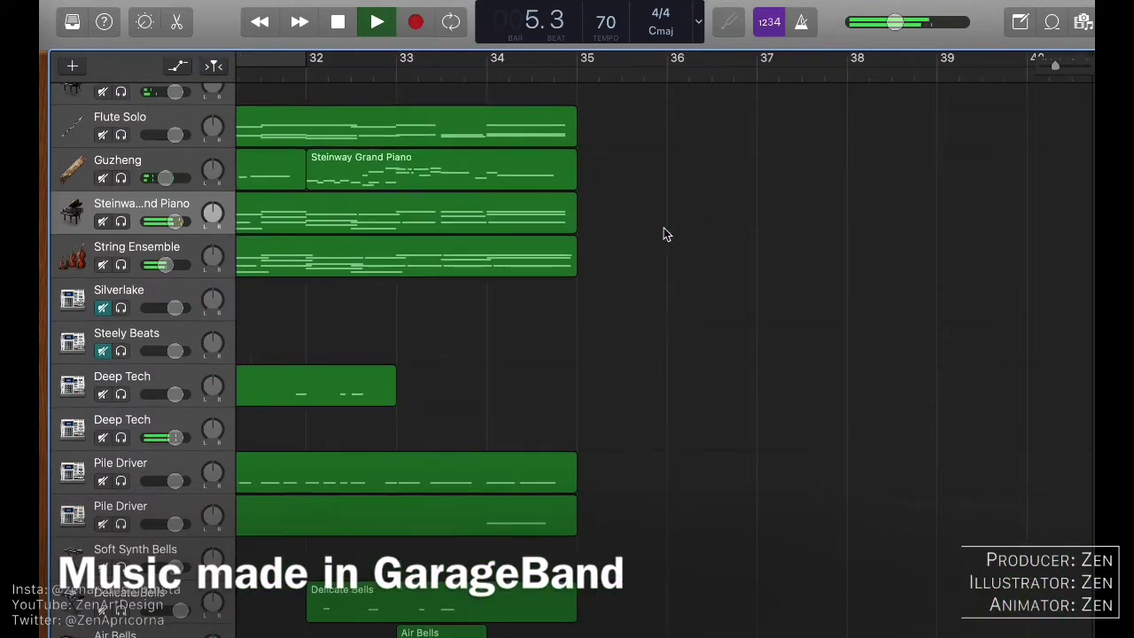
pyautogui.scroll(1, 664, 228)
pyautogui.hscroll(-1, 663, 228)
pyautogui.hscroll(-10, 667, 226)
pyautogui.scroll(3, 666, 226)
pyautogui.hscroll(4, 669, 226)
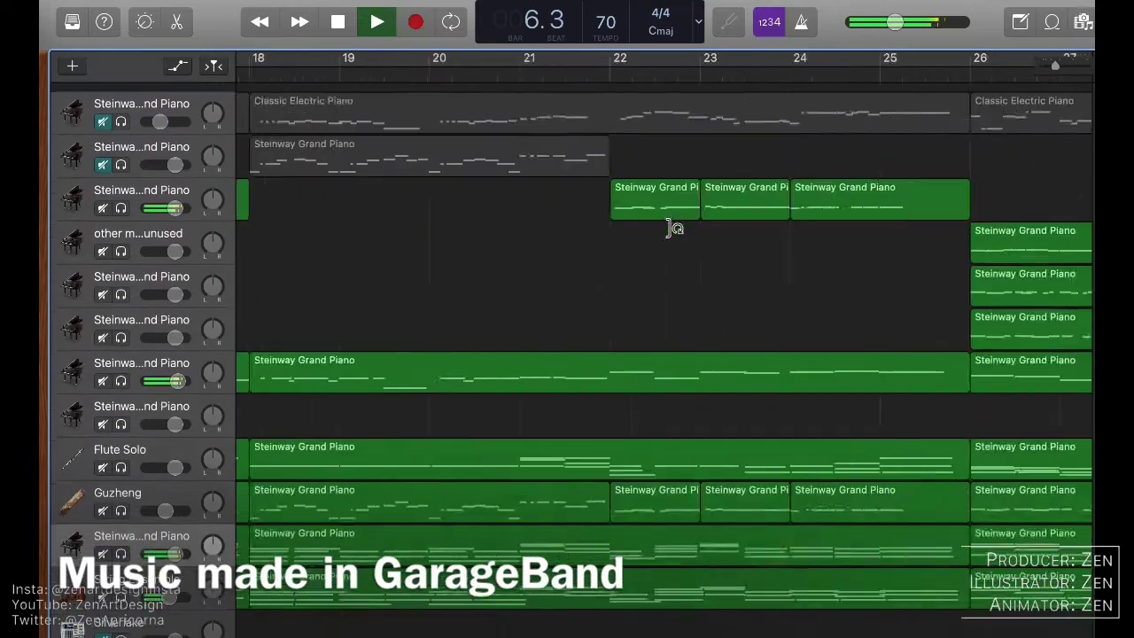
pyautogui.hscroll(5, 671, 228)
pyautogui.hscroll(-1, 671, 229)
pyautogui.hscroll(-8, 670, 229)
pyautogui.hscroll(-1, 671, 229)
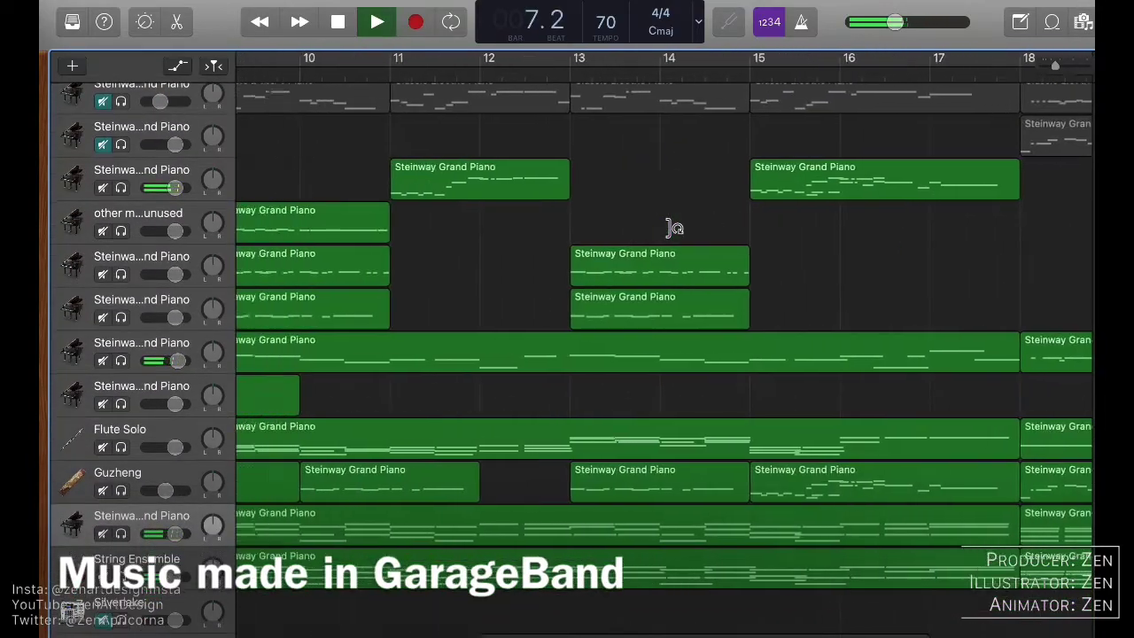
pyautogui.hscroll(-4, 671, 228)
pyautogui.scroll(-1, 671, 229)
pyautogui.scroll(-1, 670, 229)
pyautogui.scroll(-2, 673, 265)
pyautogui.keyDown('ctrl'); pyautogui.scroll(5, 681, 302); pyautogui.keyUp('ctrl')
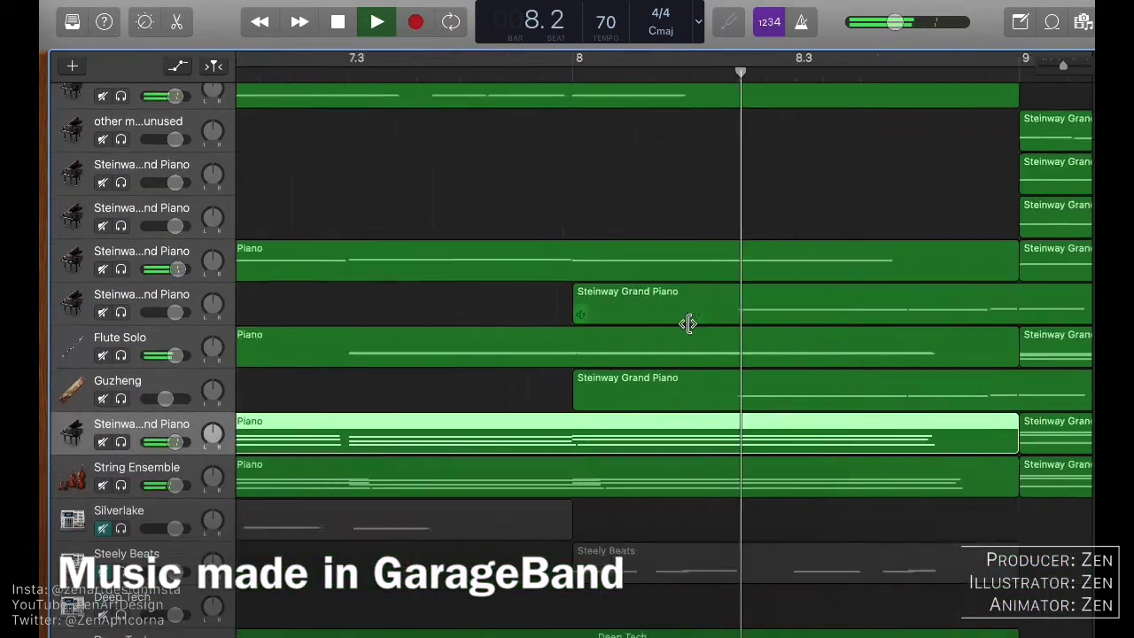
pyautogui.hscroll(3, 688, 324)
pyautogui.doubleClick(506, 380)
pyautogui.keyDown('ctrl'); pyautogui.scroll(-3, 506, 380); pyautogui.keyUp('ctrl')
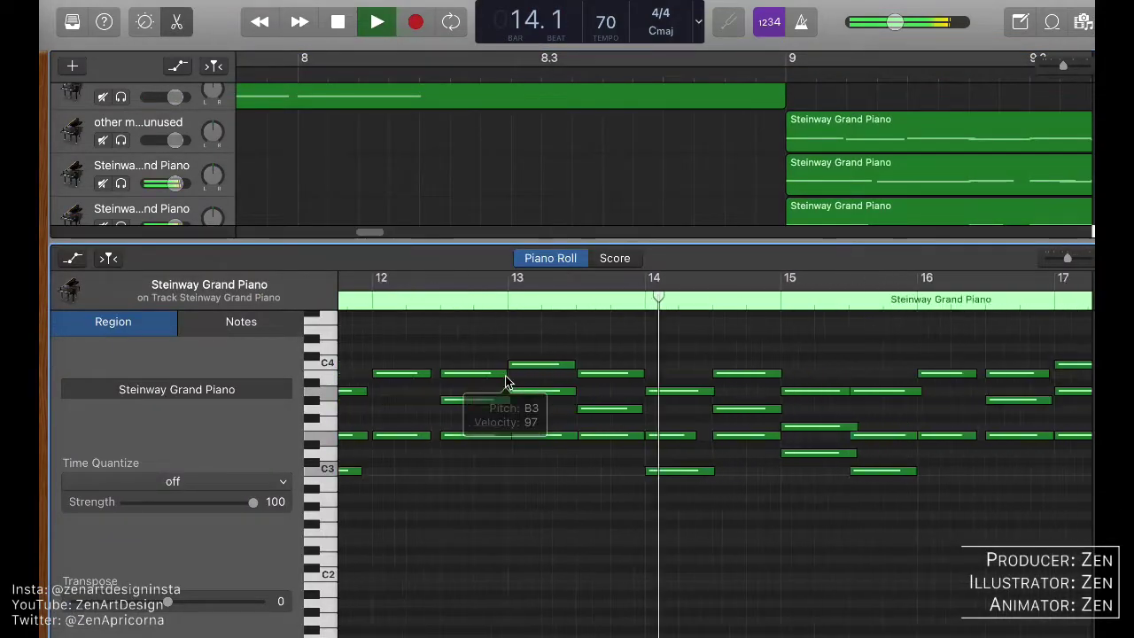
pyautogui.keyDown('ctrl'); pyautogui.scroll(-3, 506, 380); pyautogui.keyUp('ctrl')
pyautogui.keyDown('ctrl'); pyautogui.scroll(-3, 731, 417); pyautogui.keyUp('ctrl')
pyautogui.hscroll(3, 732, 416)
pyautogui.hscroll(2, 732, 417)
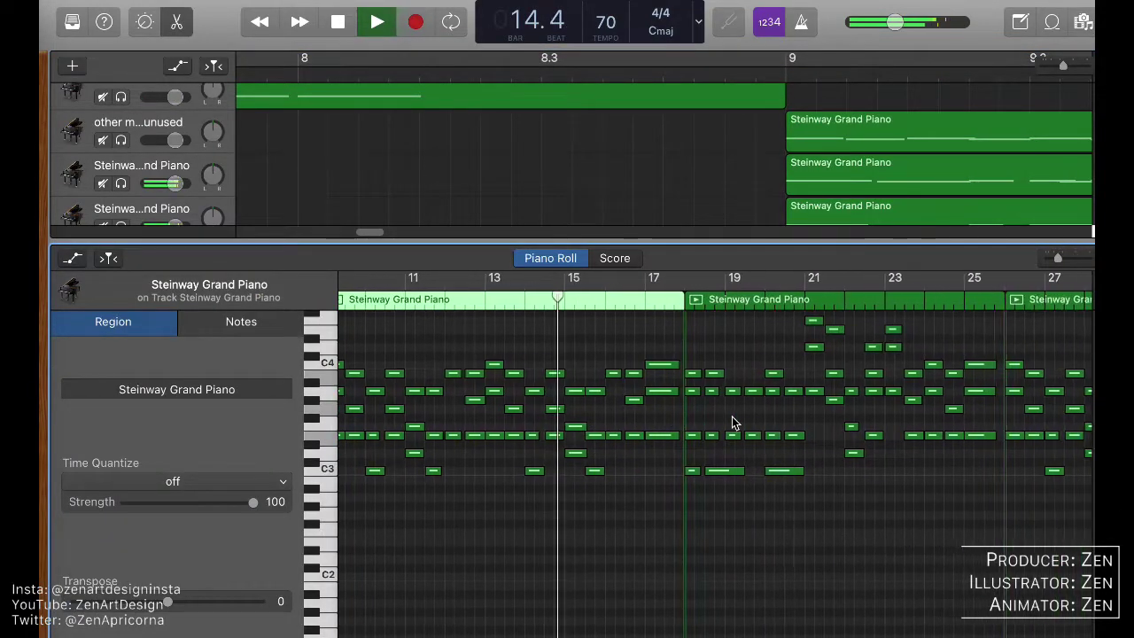
pyautogui.hscroll(3, 731, 417)
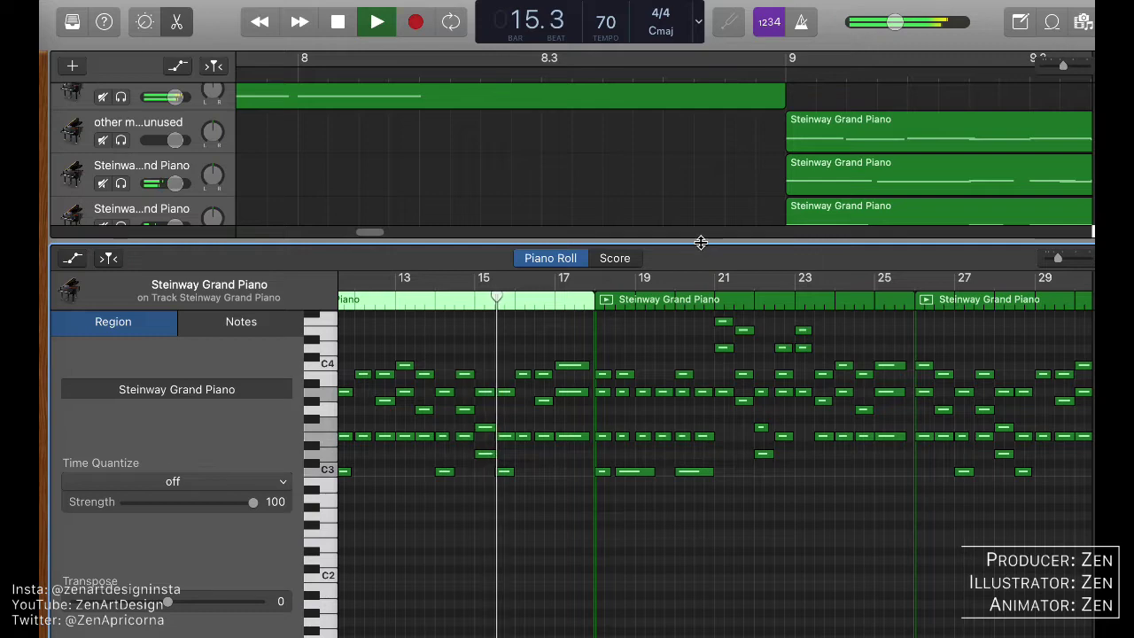
pyautogui.moveTo(700, 242); pyautogui.dragTo(685, 501)
pyautogui.scroll(1, 671, 328)
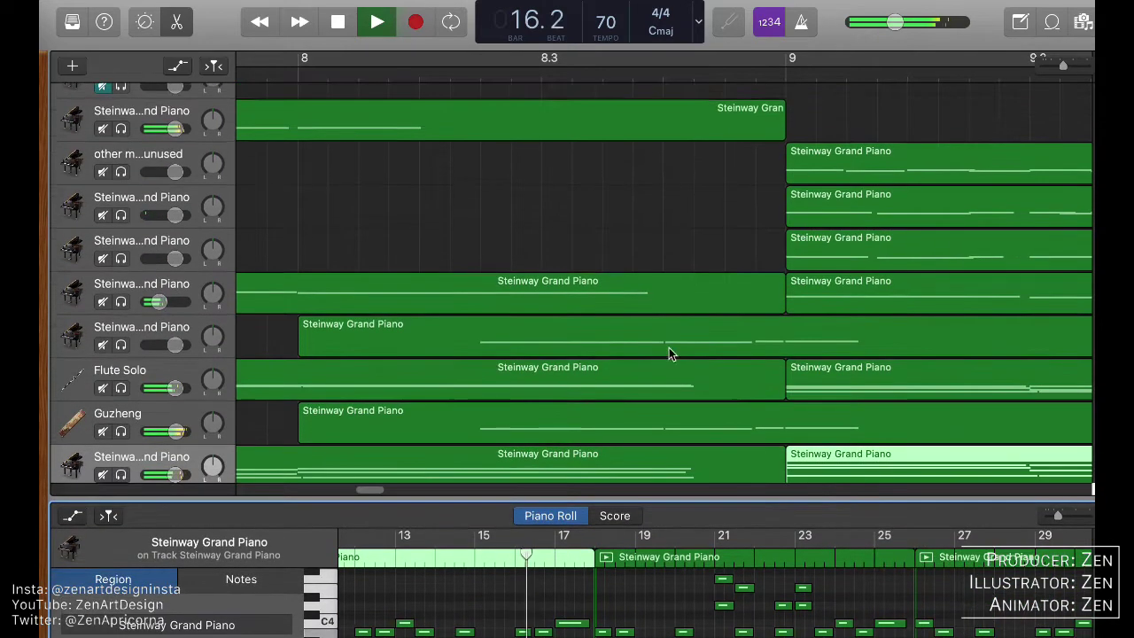
pyautogui.click(822, 433)
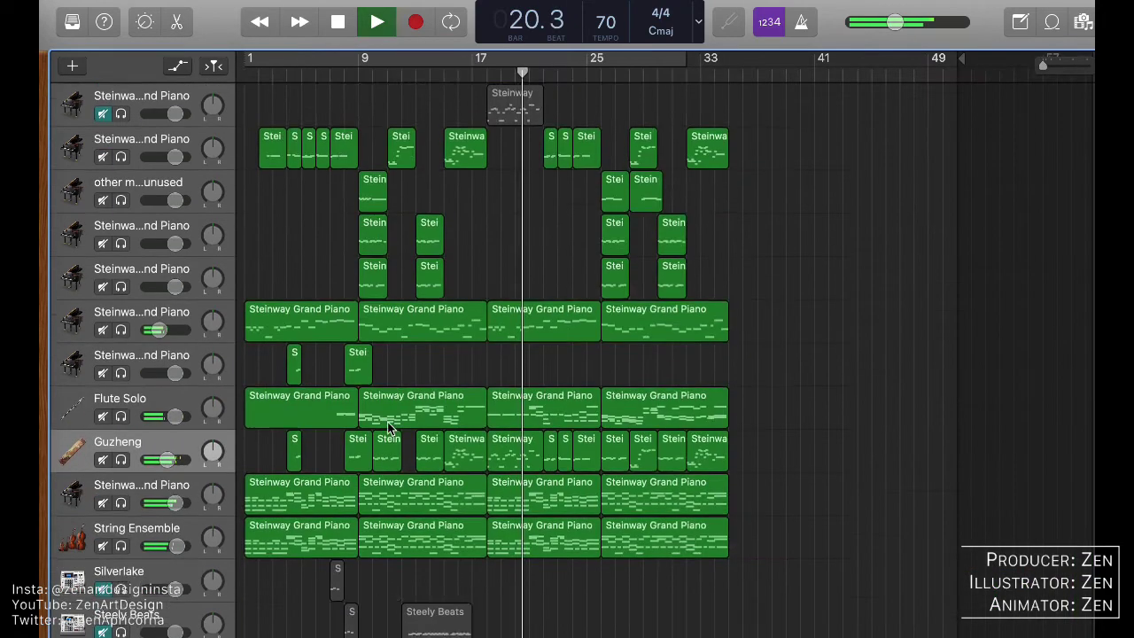
pyautogui.scroll(-5, 387, 429)
pyautogui.scroll(-2, 387, 429)
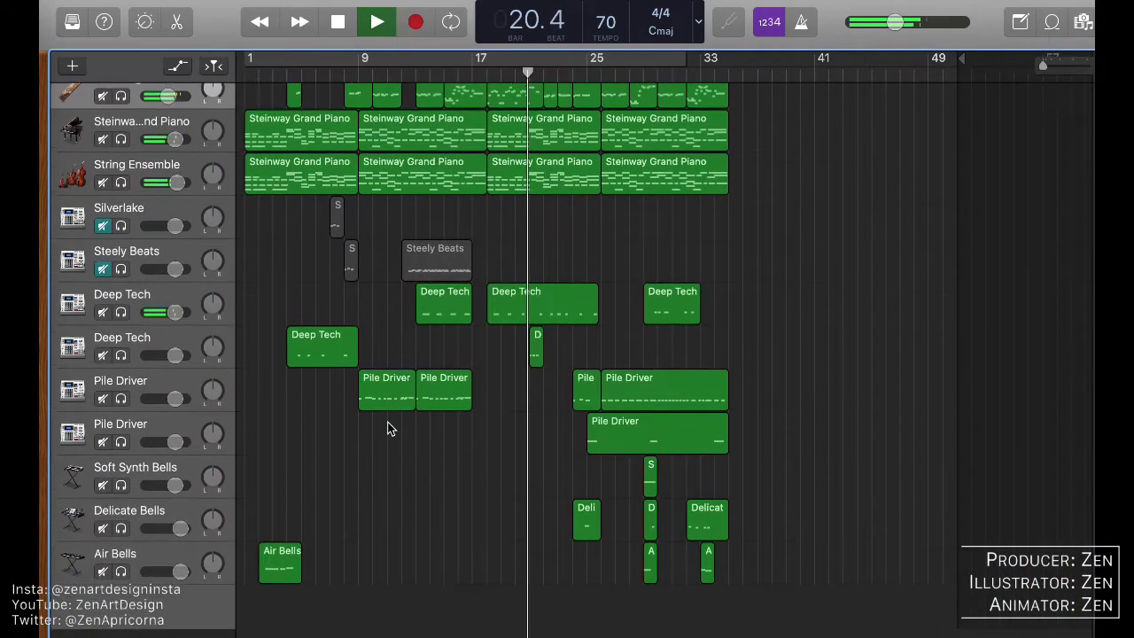